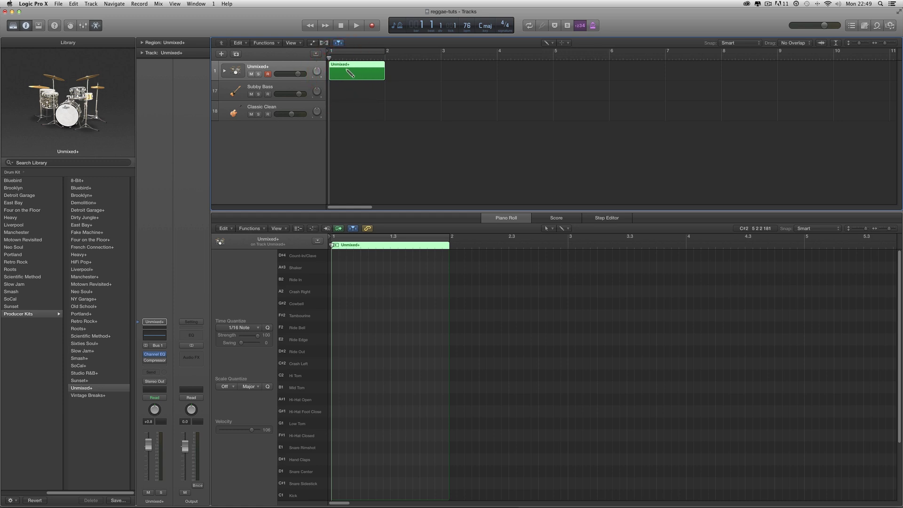
Set and enable a one-bar cycle range over bar 1.
left_click_drag(331, 51, 384, 51)
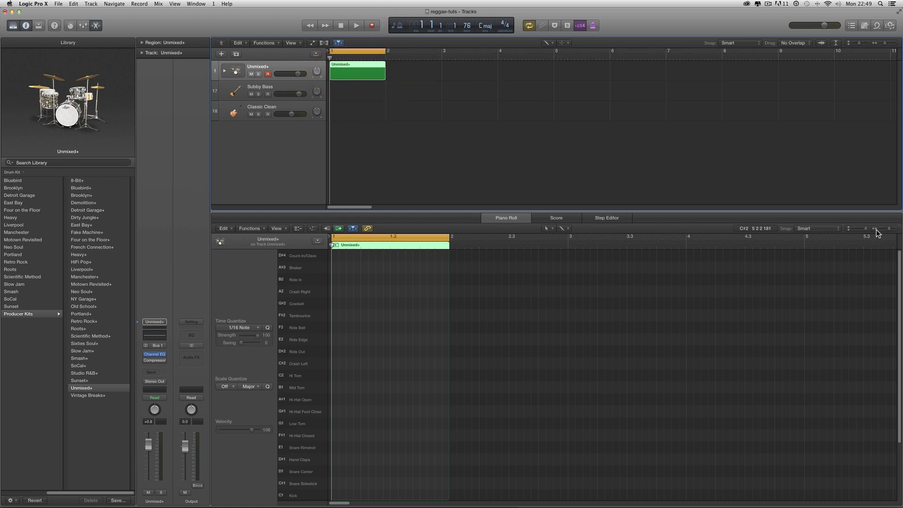
left_click(895, 231)
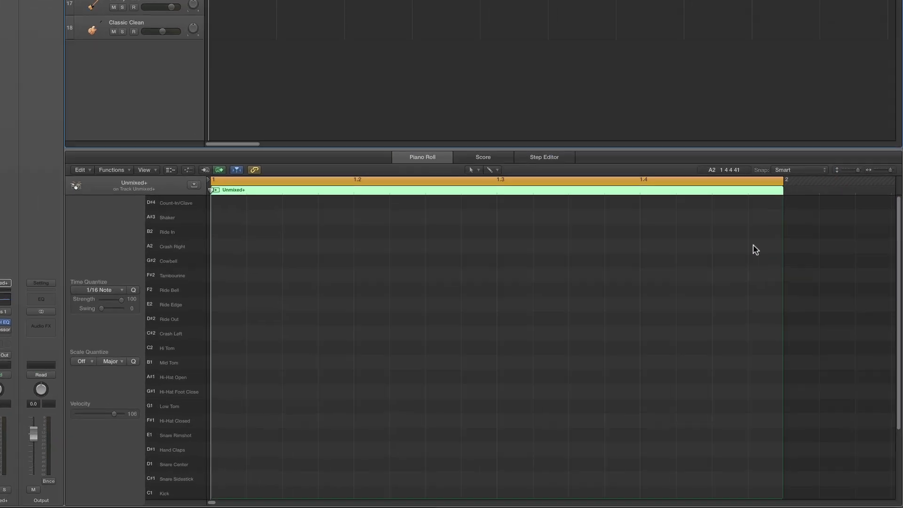
left_click(889, 145)
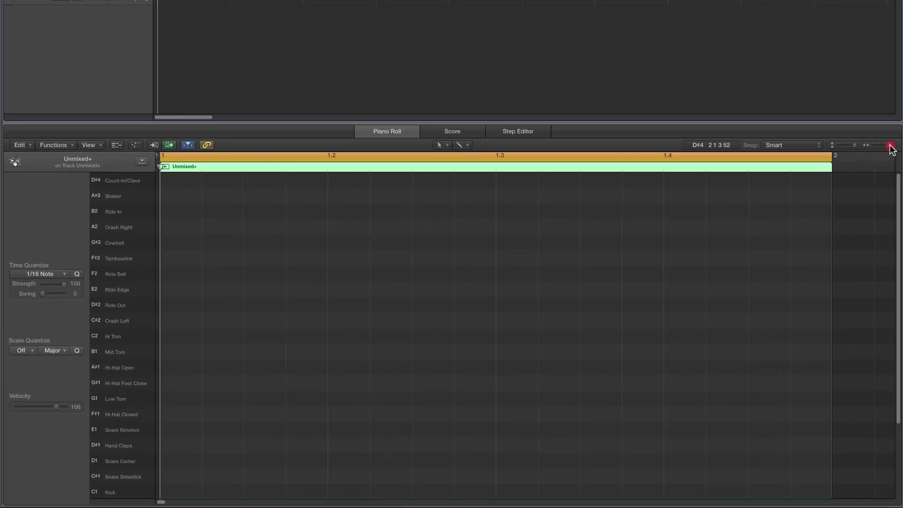
Paint sixteen sixteenth-note Hi-Hat Closed hits across the whole of bar 1 with the Brush tool.
left_click(439, 145)
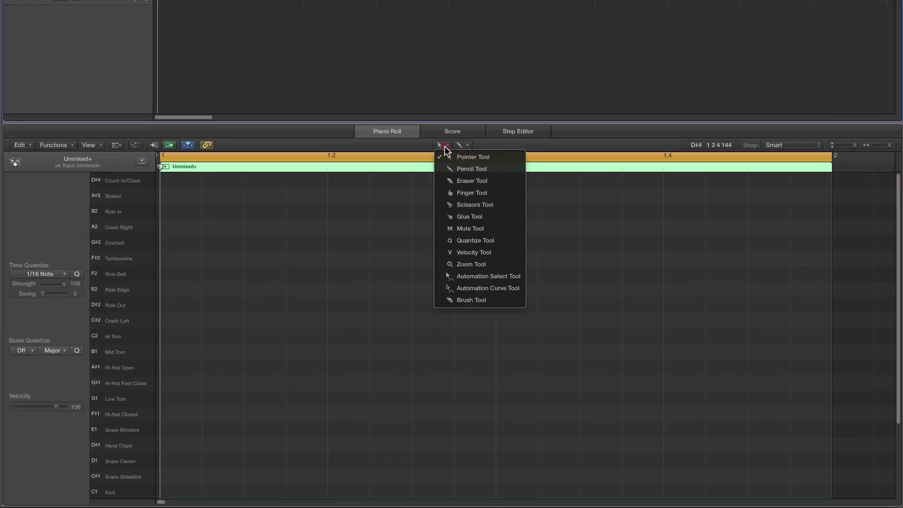
left_click(460, 298)
scroll(210, 360, "down", 3)
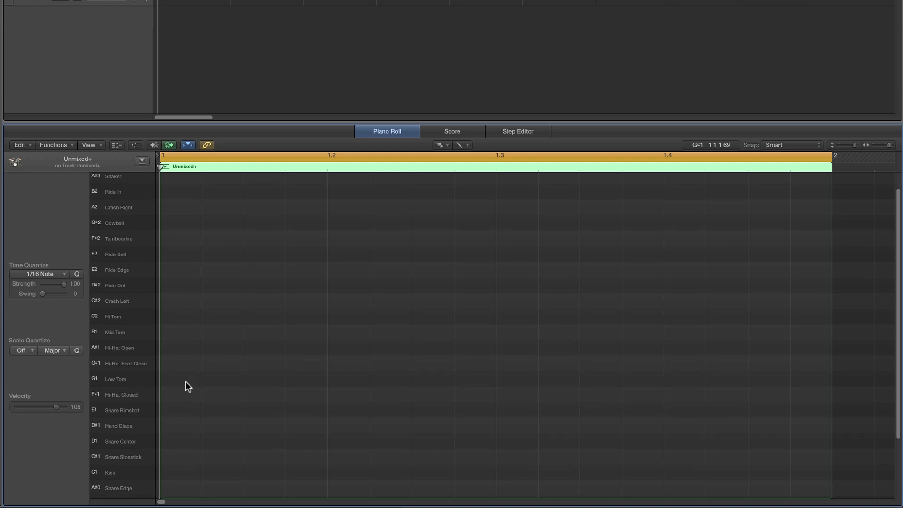
scroll(189, 386, "down", 2)
left_click_drag(174, 340, 795, 342)
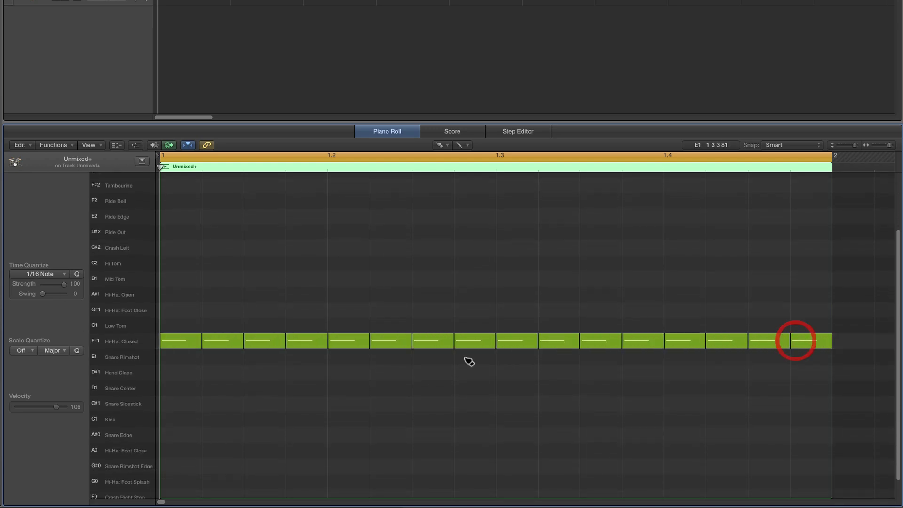
Shorten all the Hi-Hat Closed notes to roughly half their length and set their velocity to 101.
left_click(126, 343)
left_click_drag(200, 345, 178, 344)
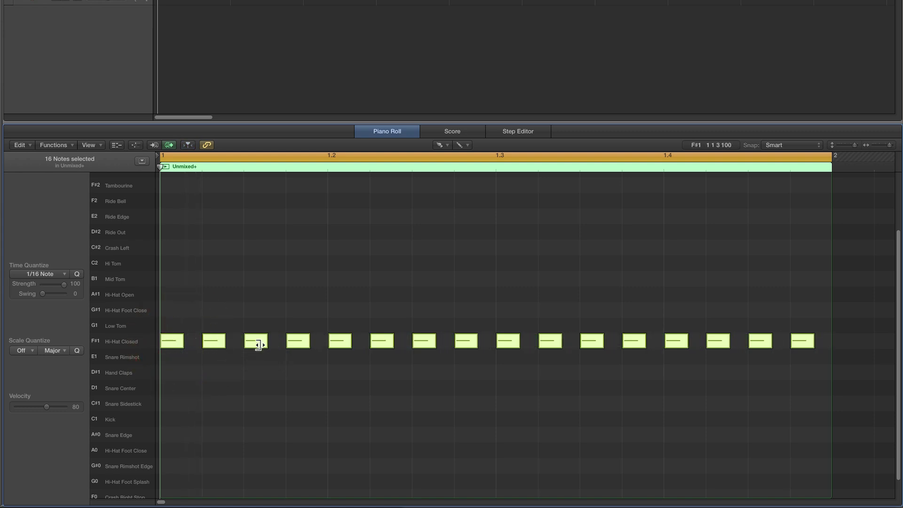
left_click_drag(46, 405, 50, 405)
Lower the velocity of every second Hi-Hat Closed note to 5 with the Velocity tool.
key("t")
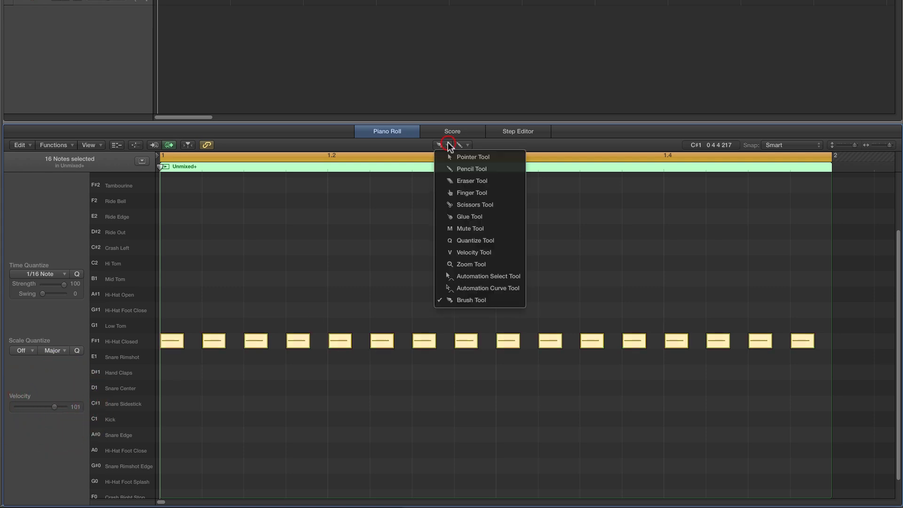
left_click(455, 253)
left_click(326, 282)
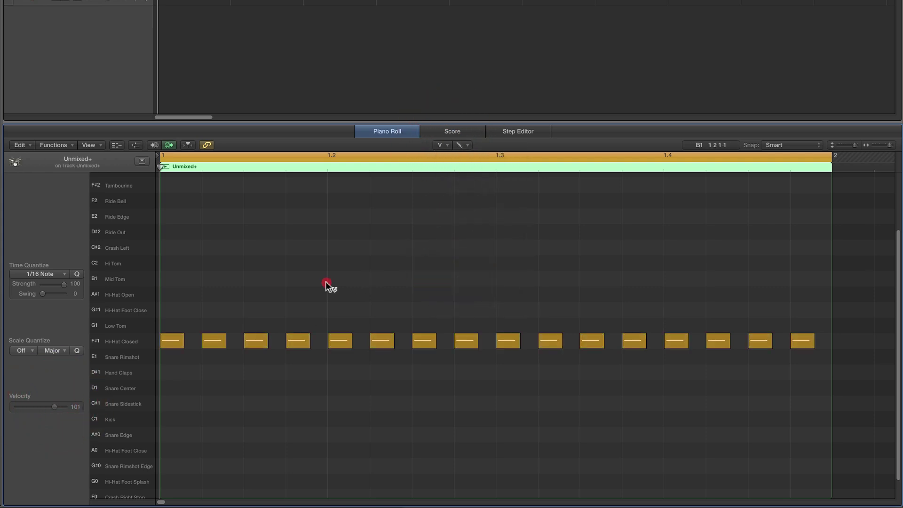
left_click(215, 340)
left_click(298, 340, "shift")
left_click(382, 340, "shift")
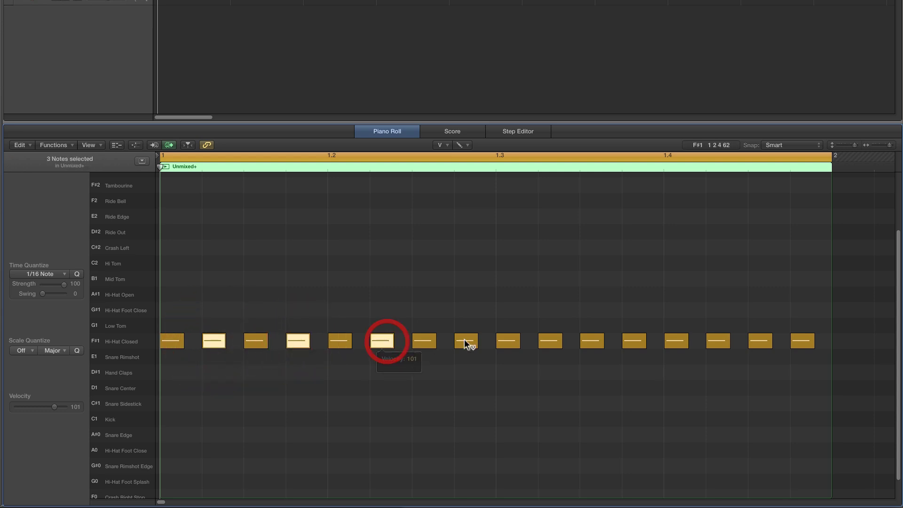
left_click(466, 340, "shift")
left_click(550, 340, "shift")
left_click(634, 341, "shift")
left_click(719, 340, "shift")
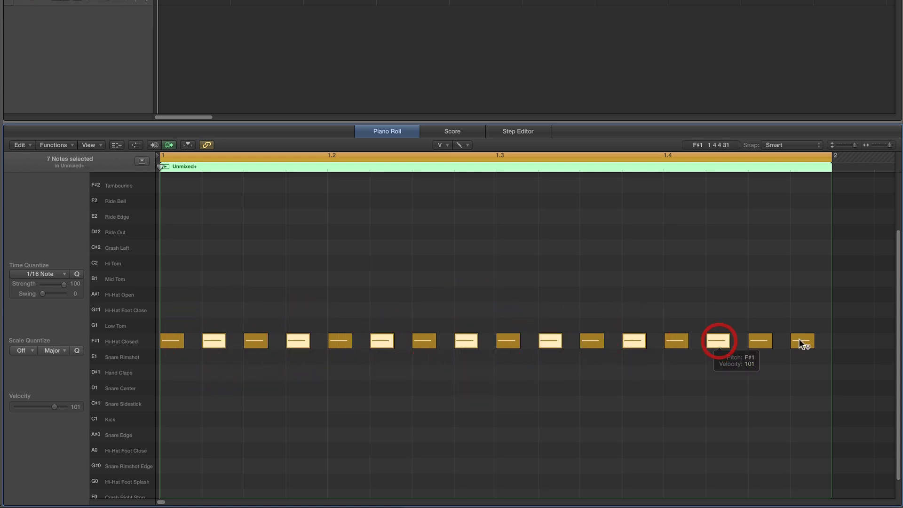
left_click(802, 340, "shift")
left_click_drag(222, 341, 217, 391)
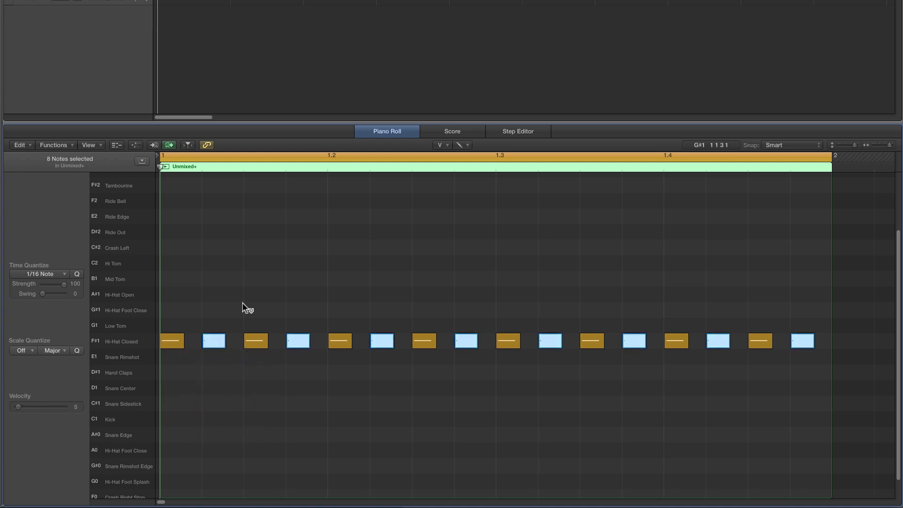
left_click(241, 302)
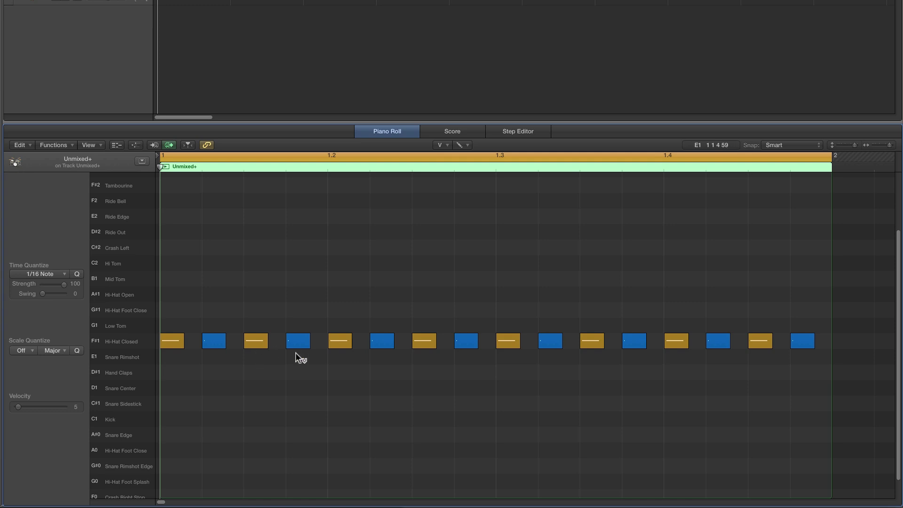
Delete the Hi-Hat Closed note on the fourth sixteenth of each beat.
left_click_drag(301, 346, 454, 346)
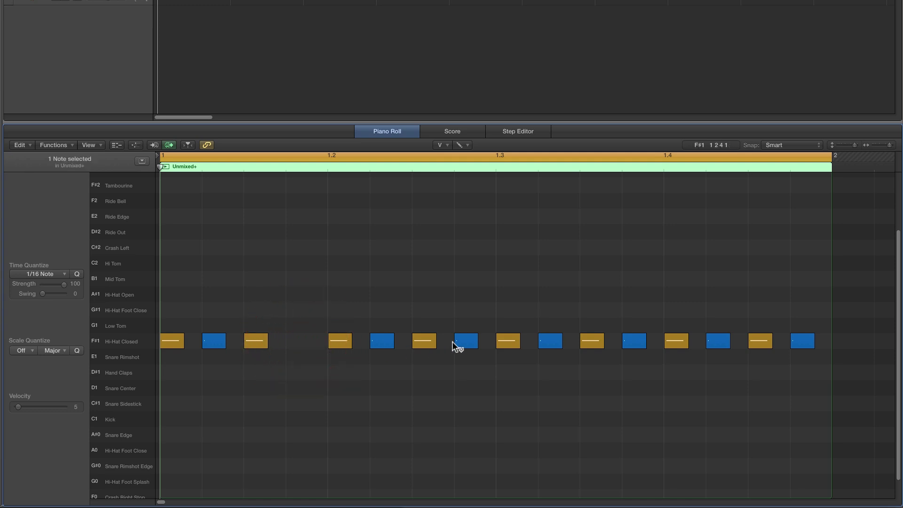
left_click(467, 345)
key("Delete")
left_click(638, 345)
key("Delete")
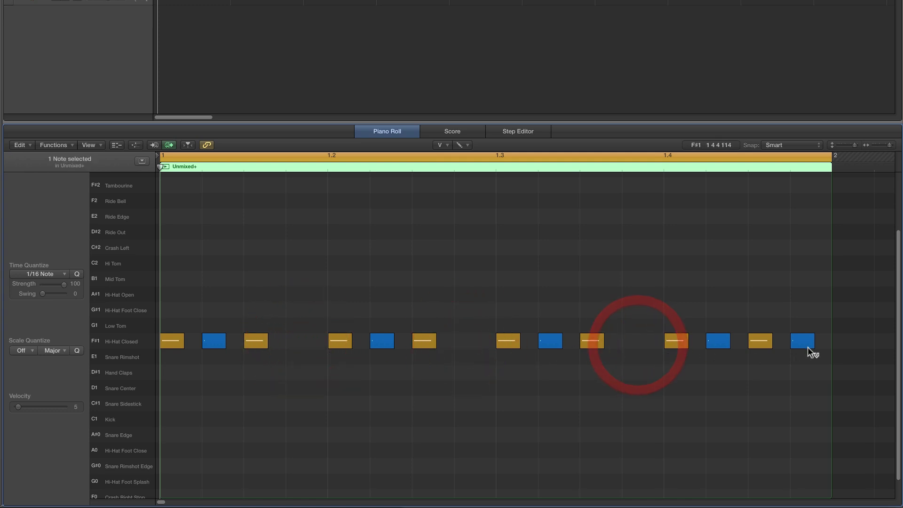
left_click(806, 345)
key("Delete")
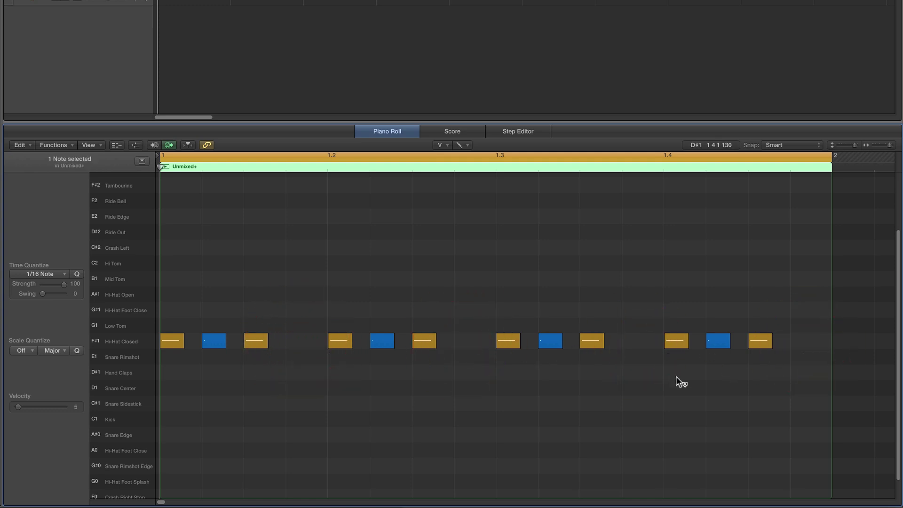
Move the Hi-Hat Closed note on the third sixteenth of each beat to Hi-Hat Foot Close (G#1).
left_click(441, 147)
left_click(446, 156)
left_click_drag(257, 345, 256, 311)
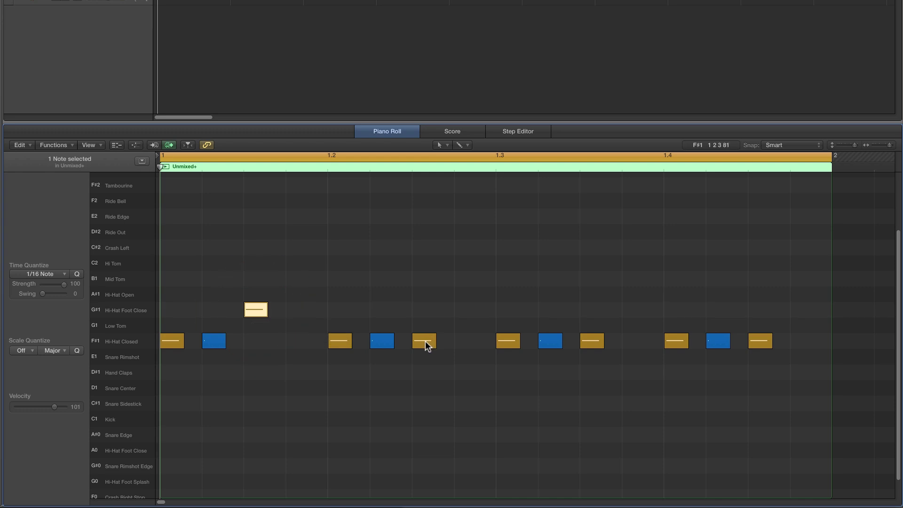
left_click_drag(425, 346, 423, 309)
left_click_drag(590, 343, 590, 311)
left_click_drag(758, 342, 758, 309)
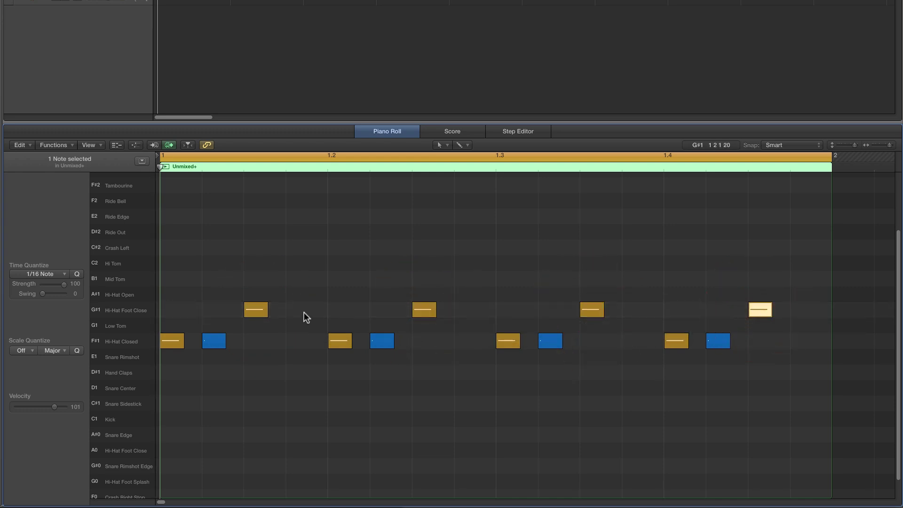
Set the velocity of all four Hi-Hat Foot Close notes to 77, auditioning the pattern while adjusting.
left_click(142, 310)
left_click_drag(54, 407, 51, 407)
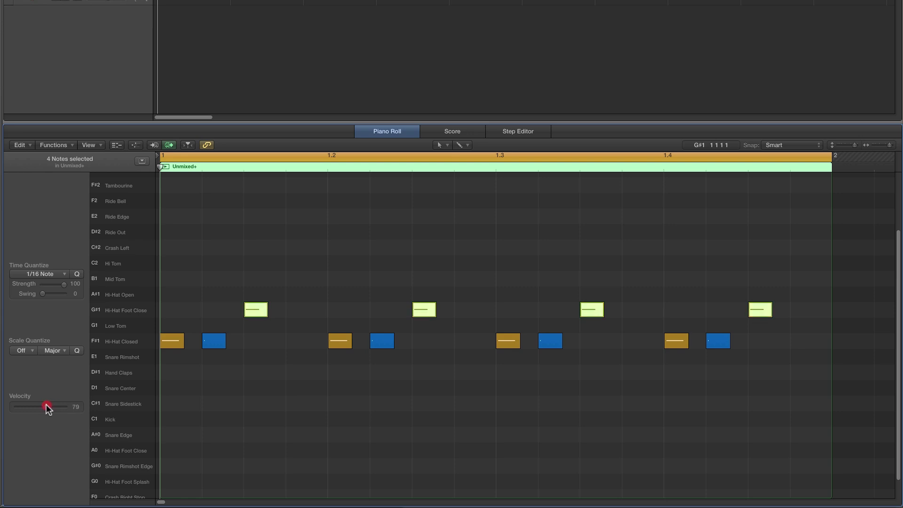
key("space")
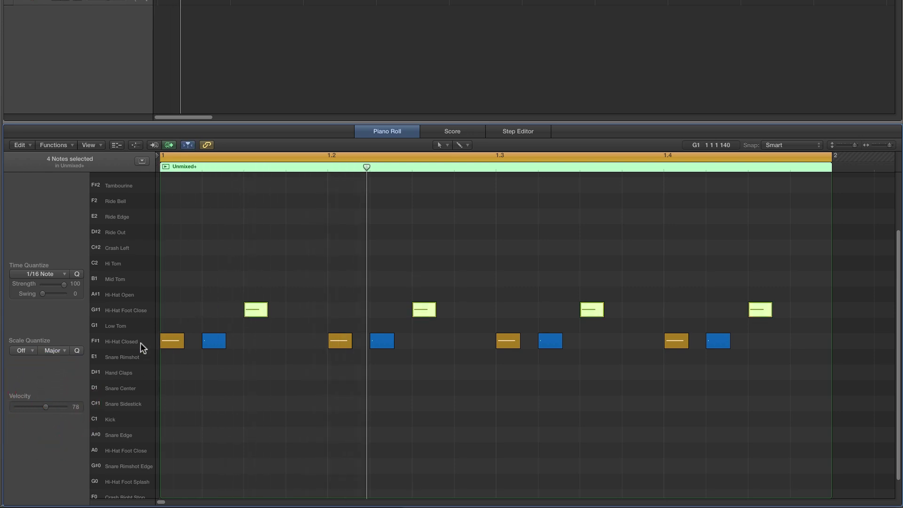
key("space")
left_click_drag(47, 407, 44, 407)
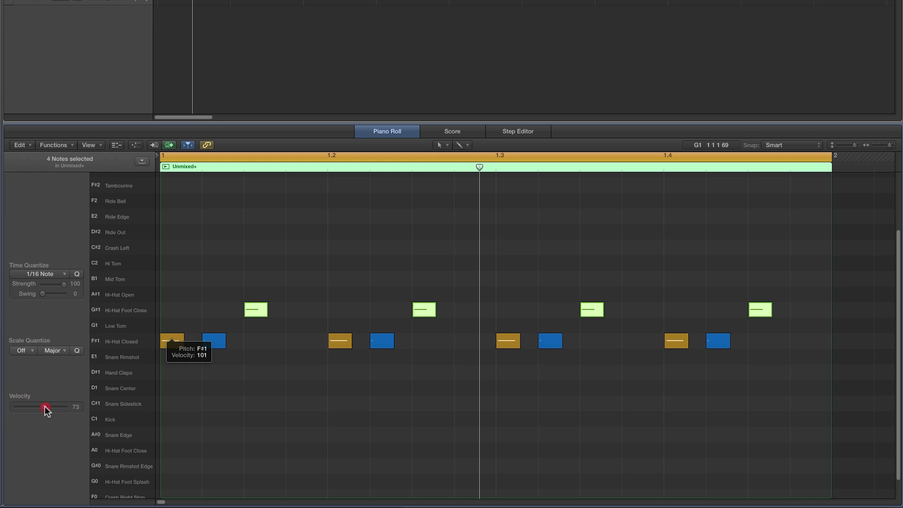
key("space")
left_click(228, 272)
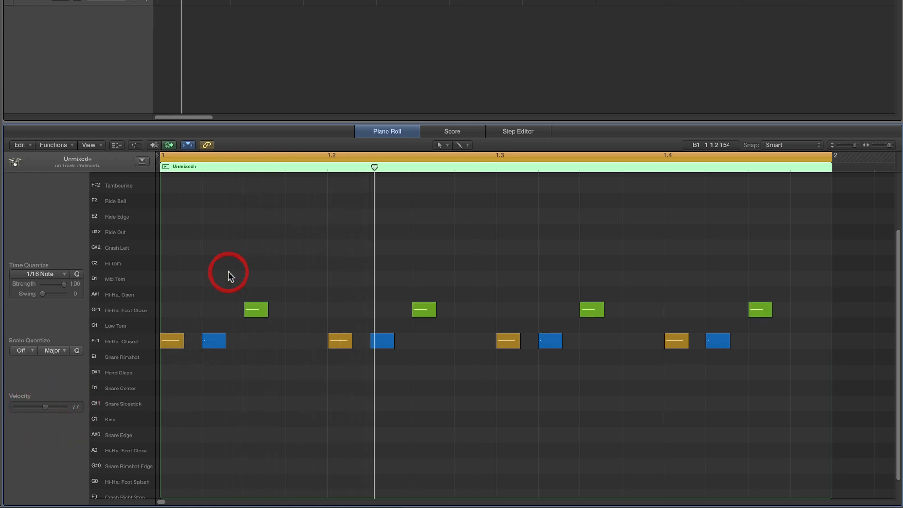
Draw a Kick note on beat 1 with the Pencil tool, lengthen it slightly and set its velocity to 101.
scroll(324, 268, "down", 1)
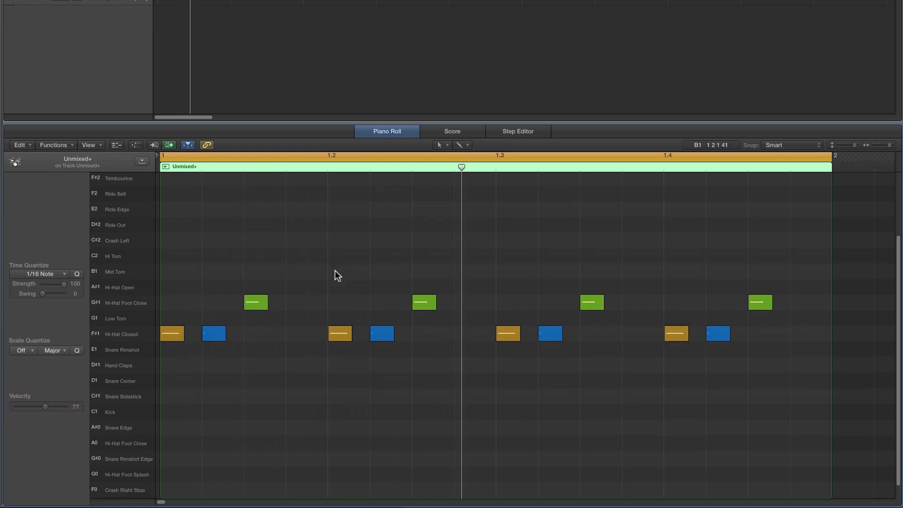
left_click(439, 144)
left_click(466, 169)
left_click(174, 397)
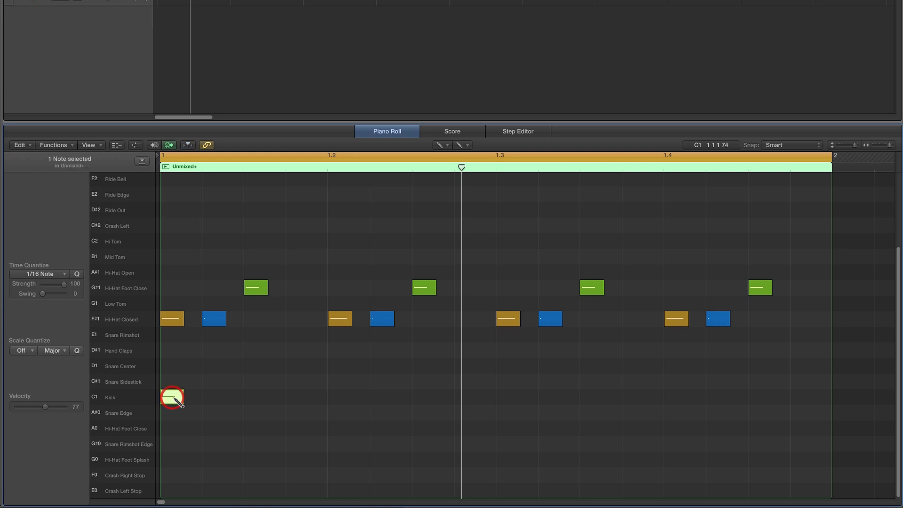
left_click_drag(181, 398, 186, 398)
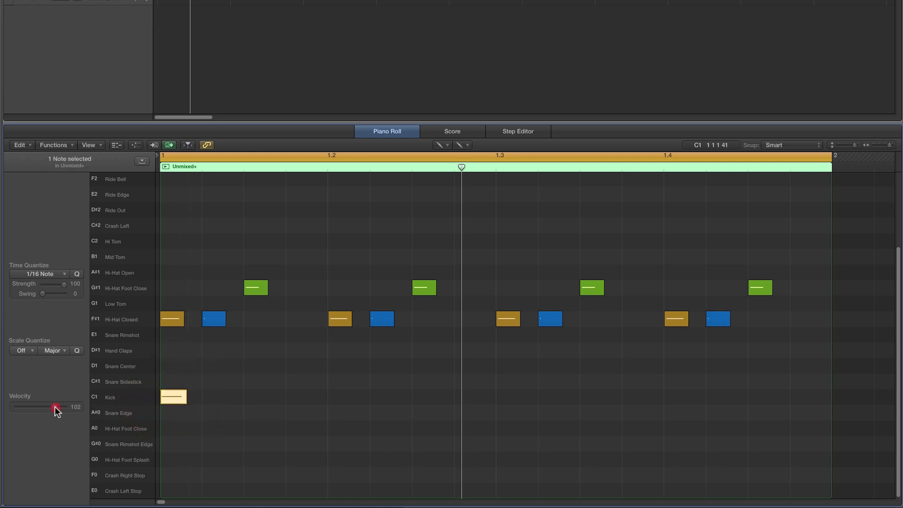
left_click_drag(54, 407, 54, 407)
left_click_drag(187, 399, 187, 401)
Add Kick notes on beat 3 and the third sixteenth of beats 1 and 2, plus Snare Rimshots on beats 2 and 4, and audition the pattern.
left_click(256, 397)
left_click(334, 338)
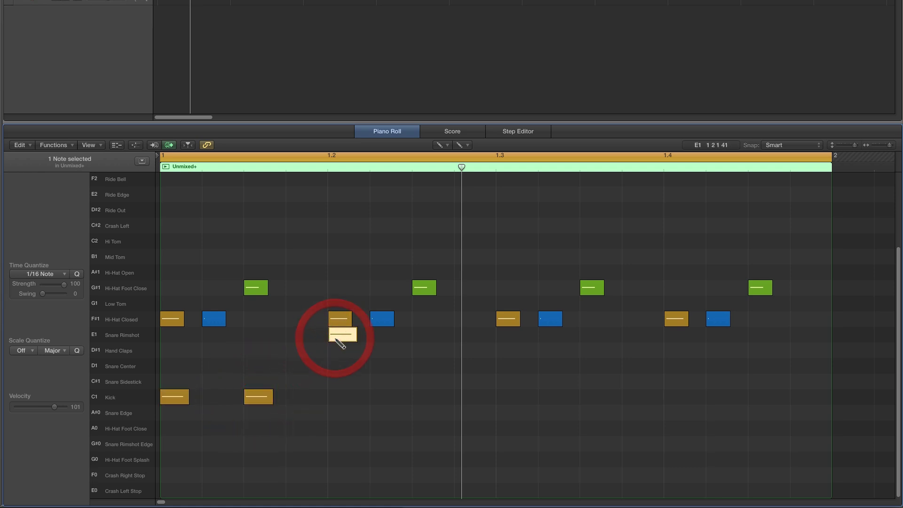
left_click(426, 396)
left_click(504, 396)
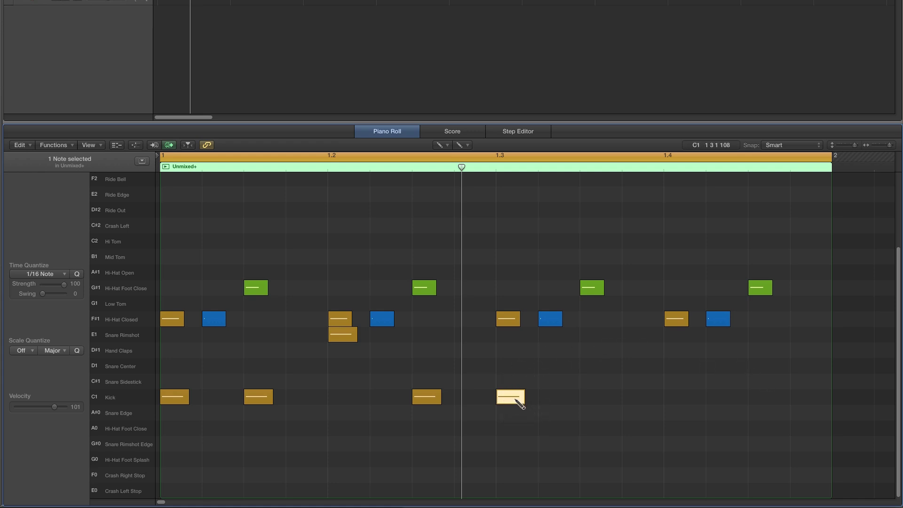
left_click(678, 335)
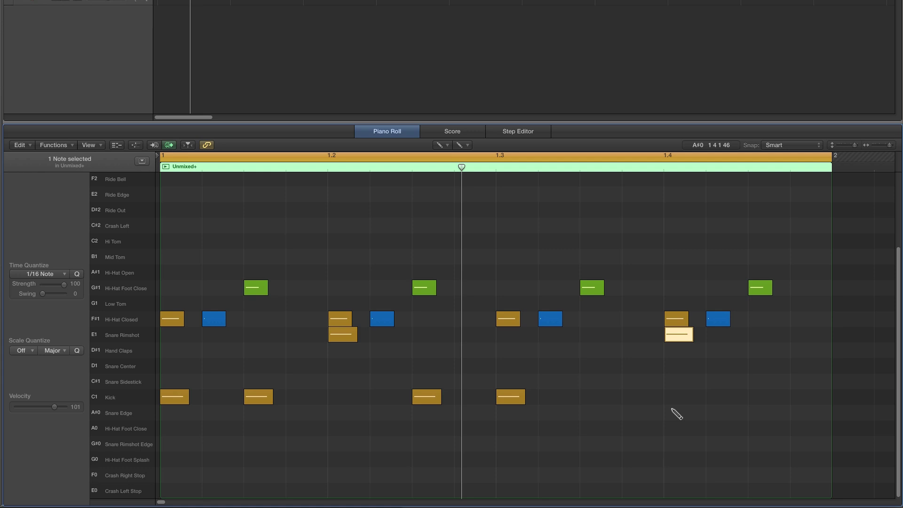
key("space")
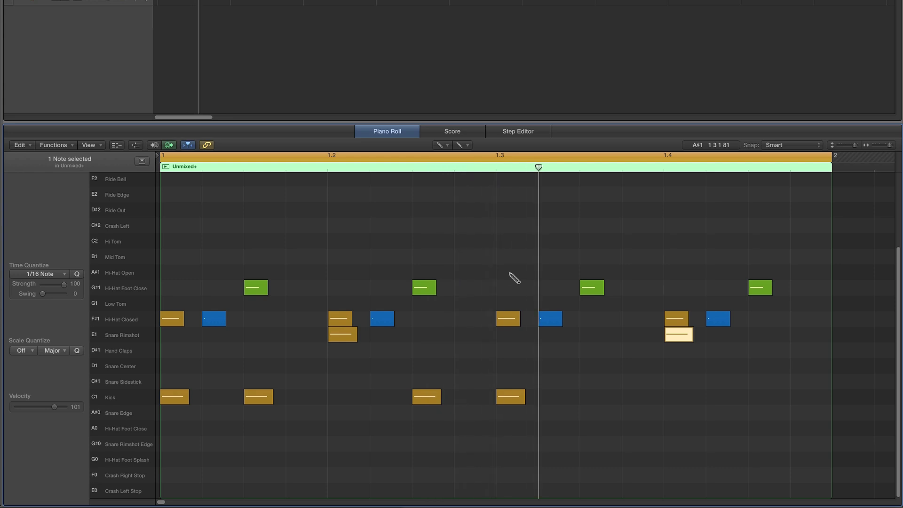
key("space")
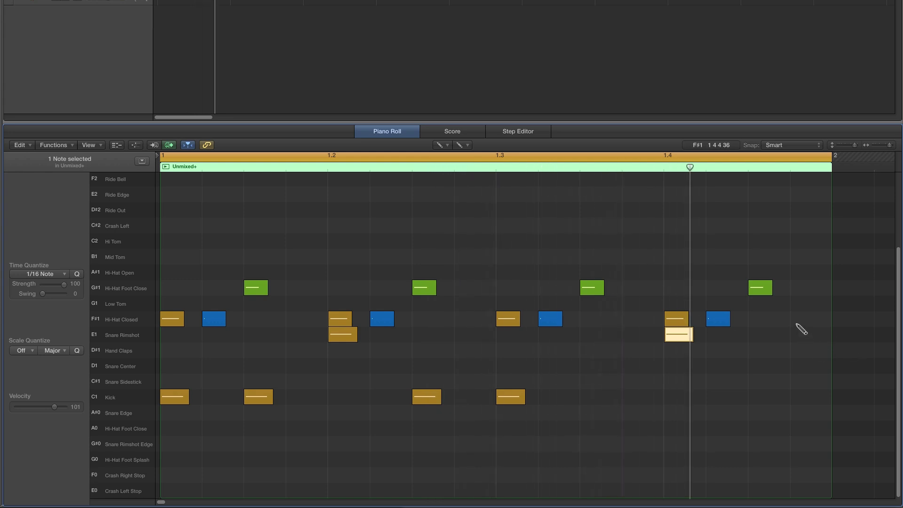
Add a Low Tom note on the bar's last sixteenth, lengthen it slightly and play back the beat.
left_click(807, 309)
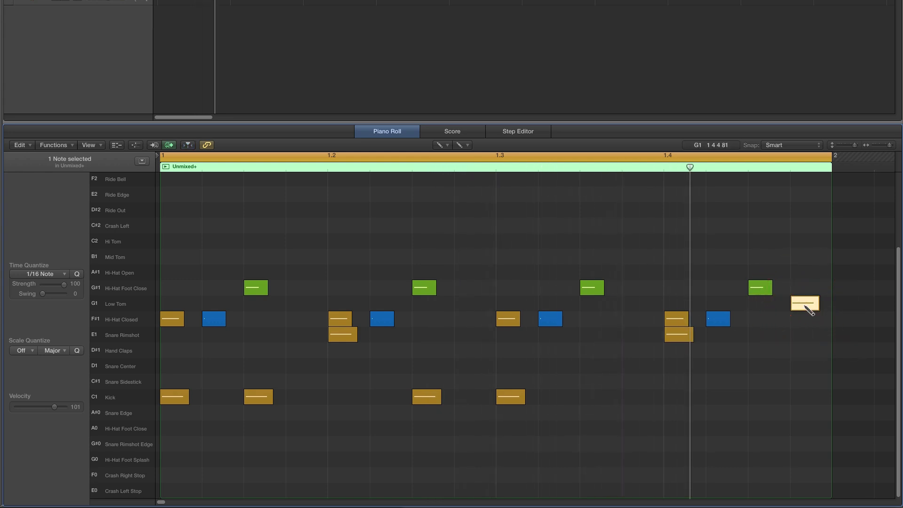
left_click_drag(815, 314, 821, 310)
key("space")
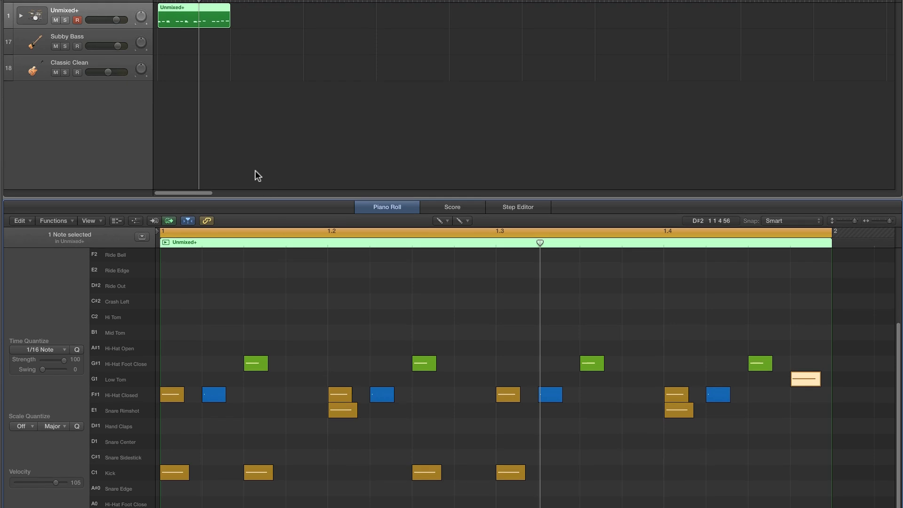
Create a one-bar region on the Subby Bass track and enlarge the Piano Roll for drawing with the Pencil tool.
left_click(181, 44)
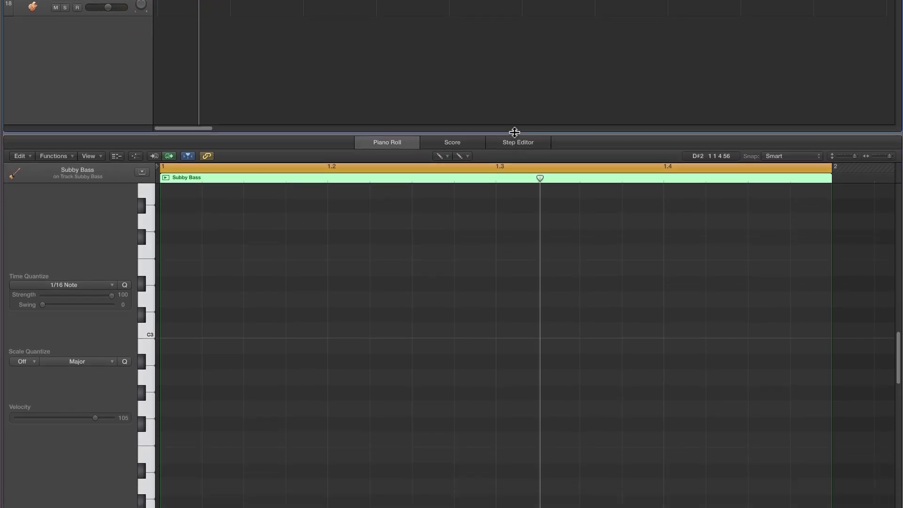
left_click_drag(514, 121, 514, 114)
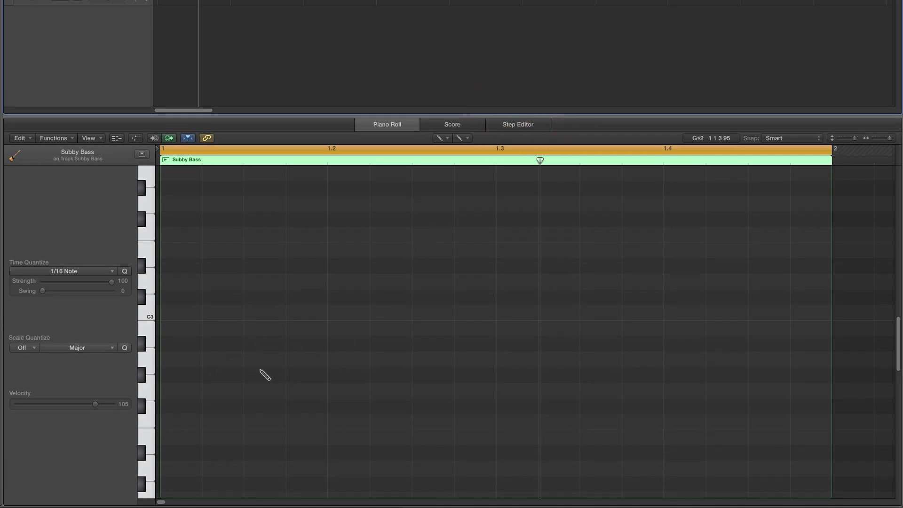
left_click(439, 140)
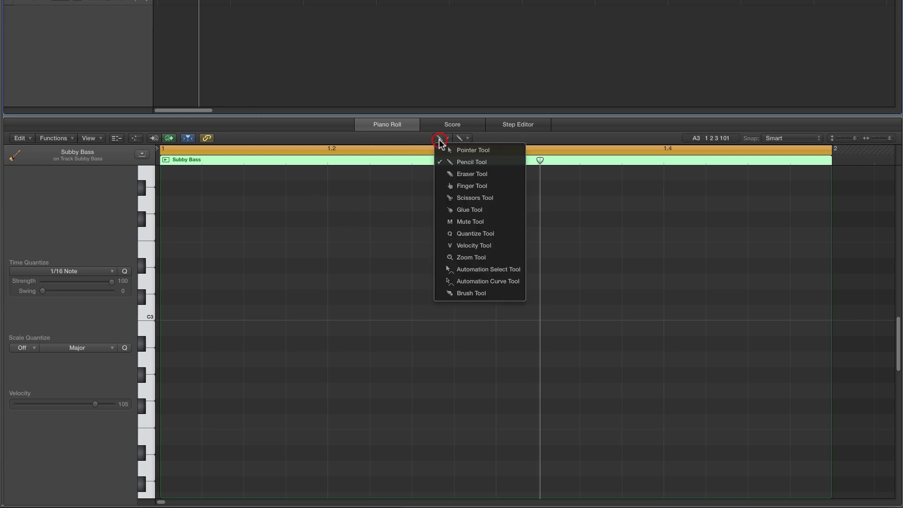
left_click(457, 161)
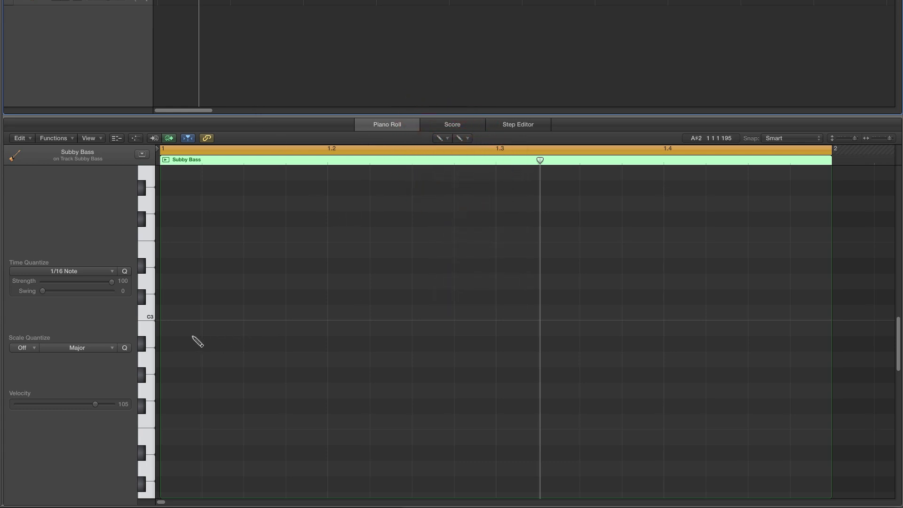
Draw an A1 bass note on beat 1, set its velocity to 86 and lengthen it to slightly over a sixteenth.
scroll(159, 348, "down", 3)
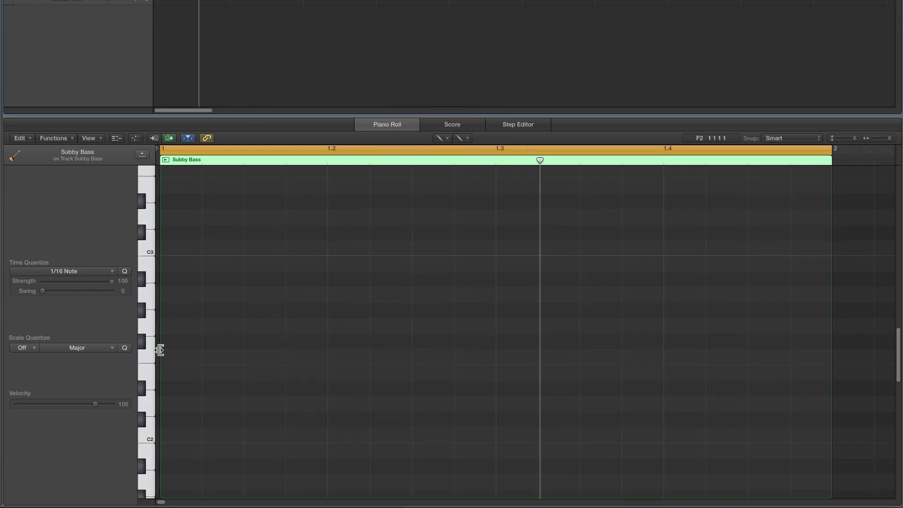
left_click(146, 296)
scroll(167, 365, "down", 4)
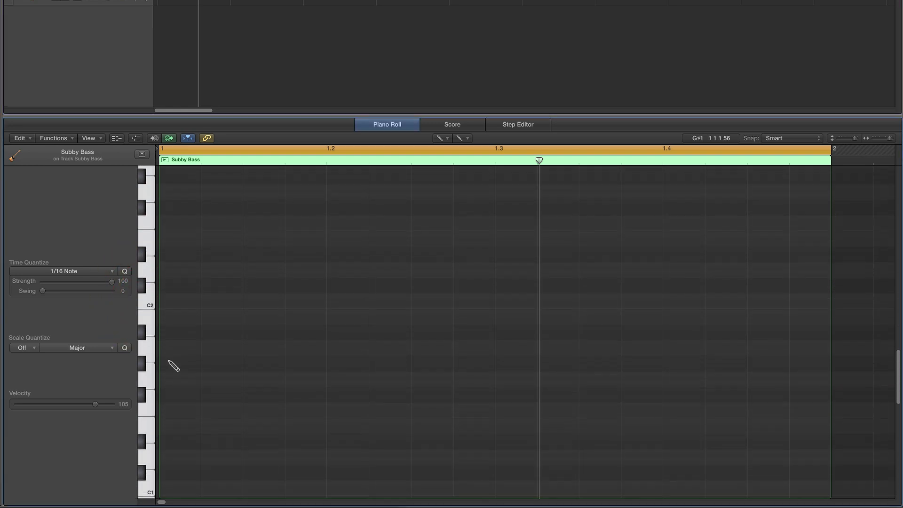
left_click(171, 338)
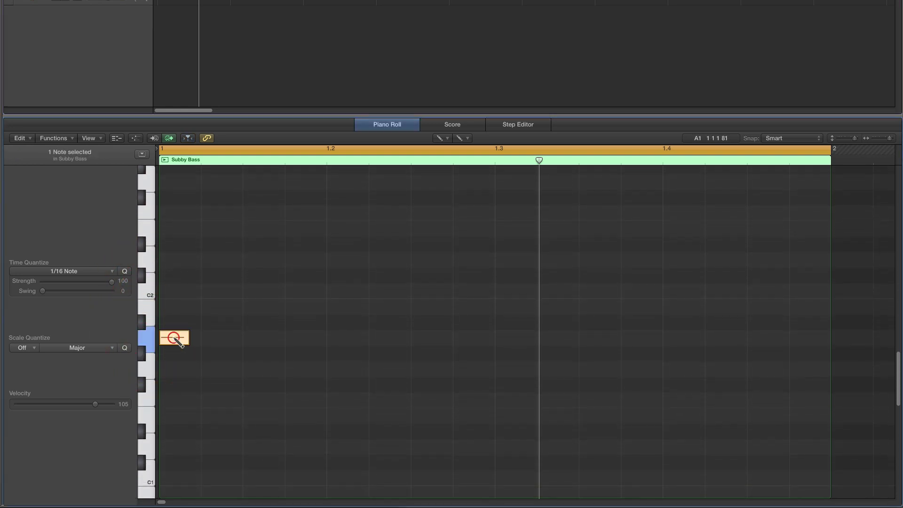
left_click_drag(191, 338, 207, 338)
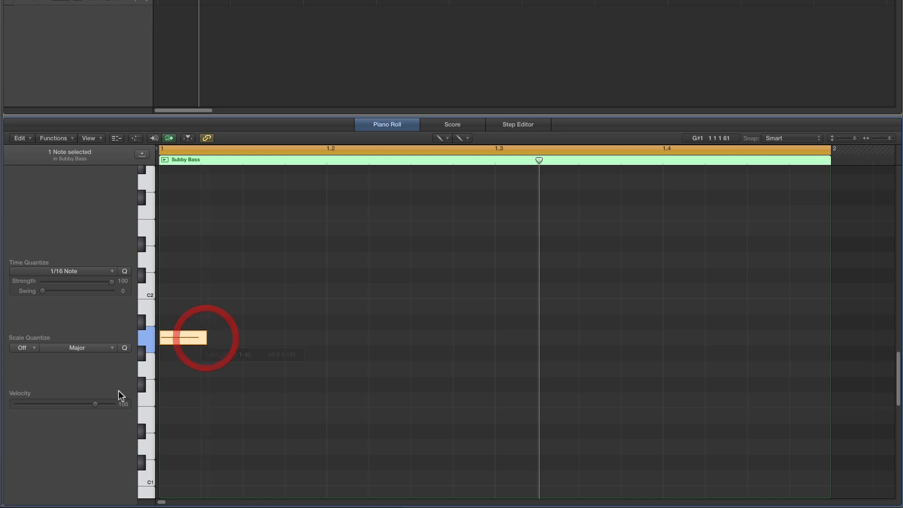
left_click_drag(96, 403, 93, 404)
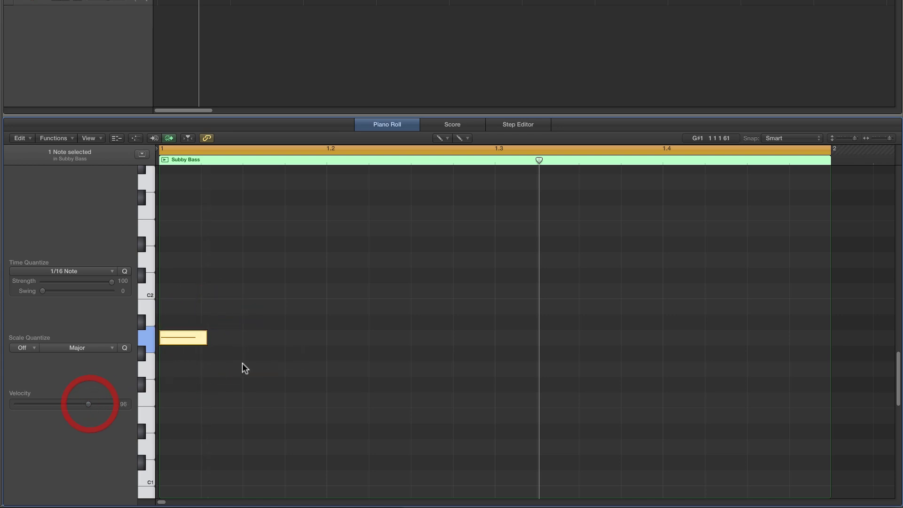
left_click(207, 339)
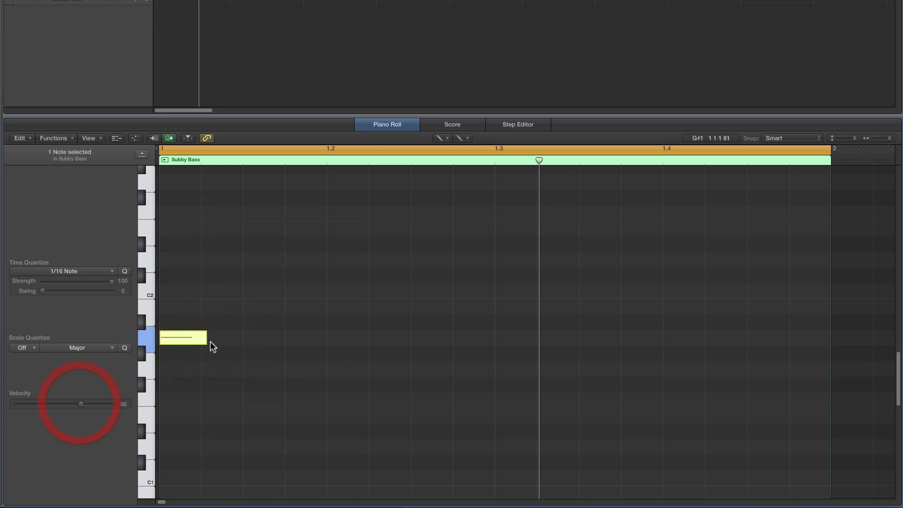
left_click_drag(206, 339, 215, 338)
Add bass notes A1 on the third sixteenth of beat 1, F#1 on beat 2, A1 on the third sixteenth of beat 2 and B1 on beat 3.
left_click(267, 338)
left_click(347, 386)
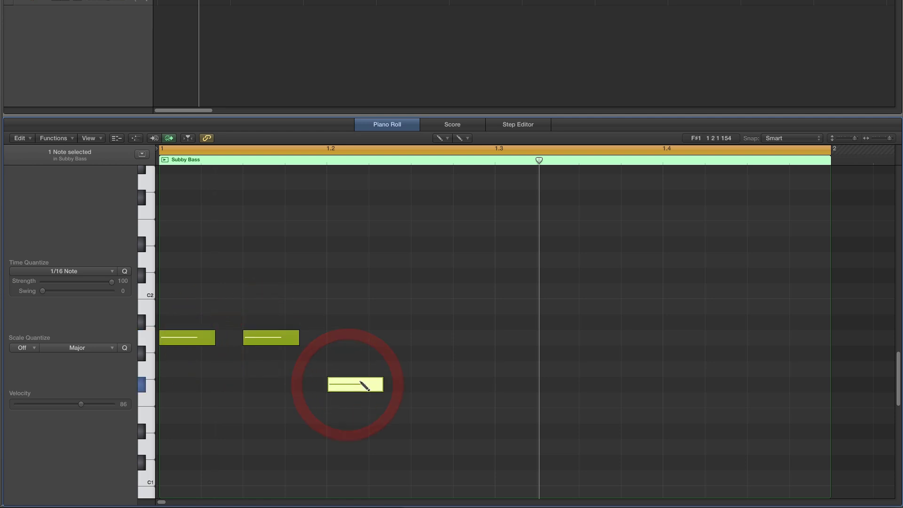
left_click(420, 338)
left_click(511, 291)
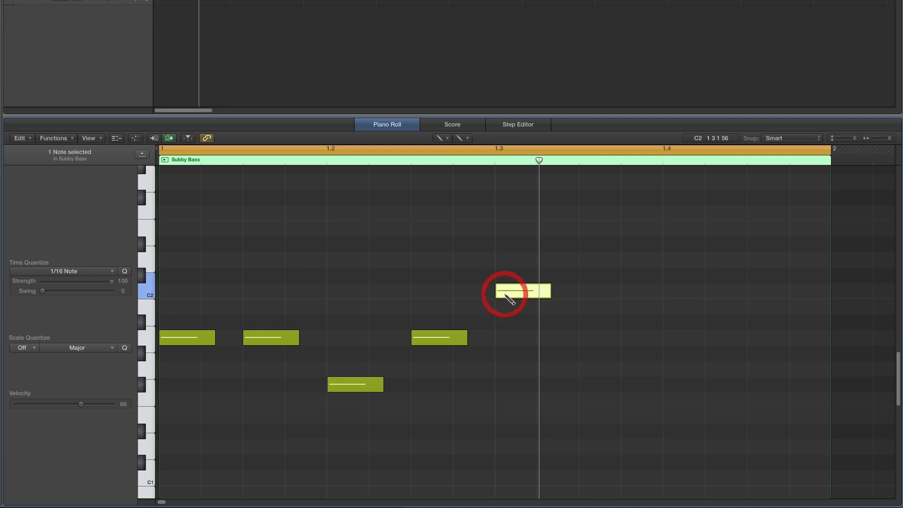
left_click_drag(512, 294, 514, 306)
Audition the bass line, add a B1 note on the bar's last sixteenth and shorten it to end within the bar.
key("space")
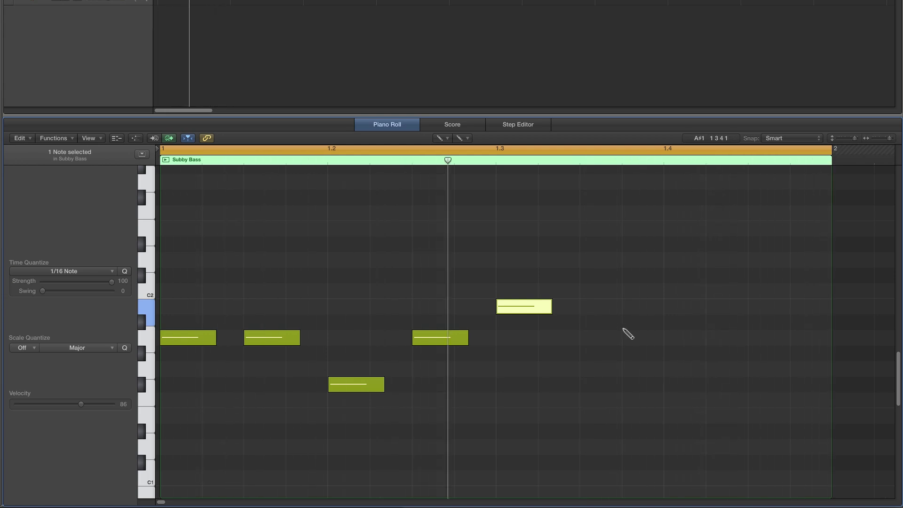
key("space")
left_click(810, 308)
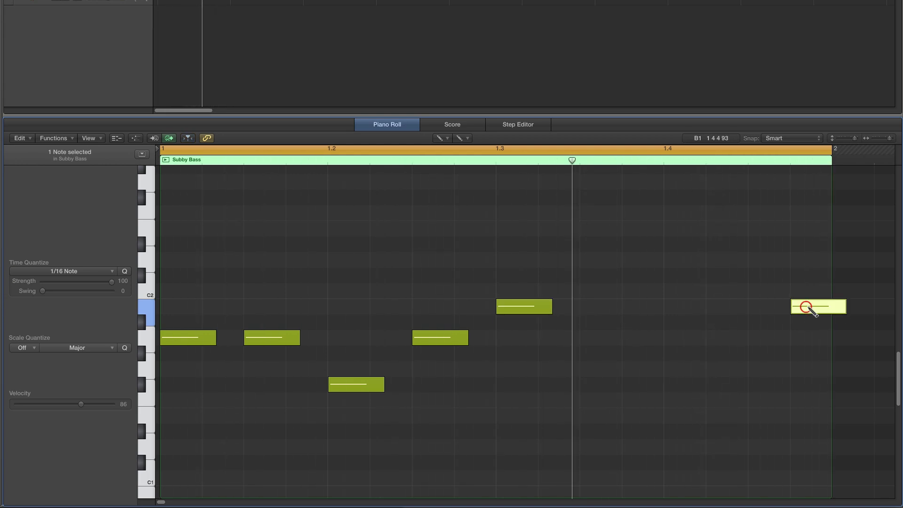
left_click_drag(842, 312, 822, 313)
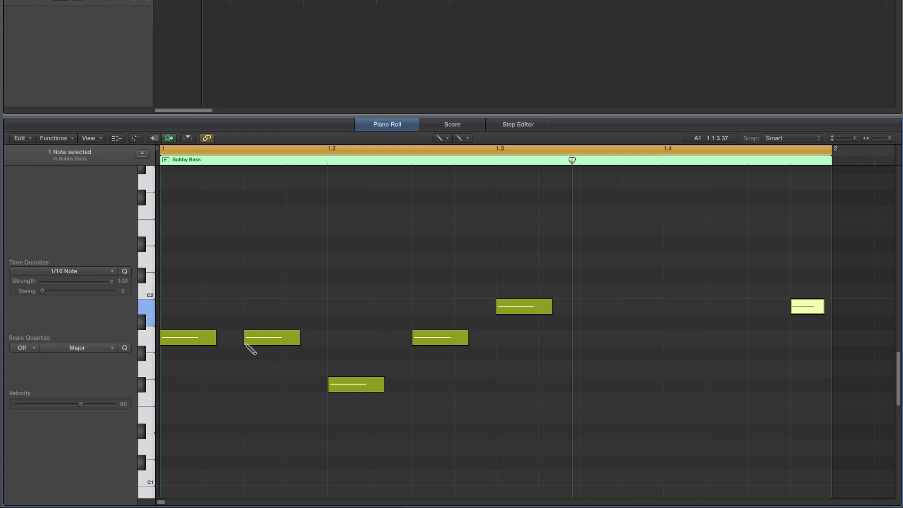
Delete the A1 note on beat 1, play the bar without it and redraw the note.
left_click(214, 344)
key("Delete")
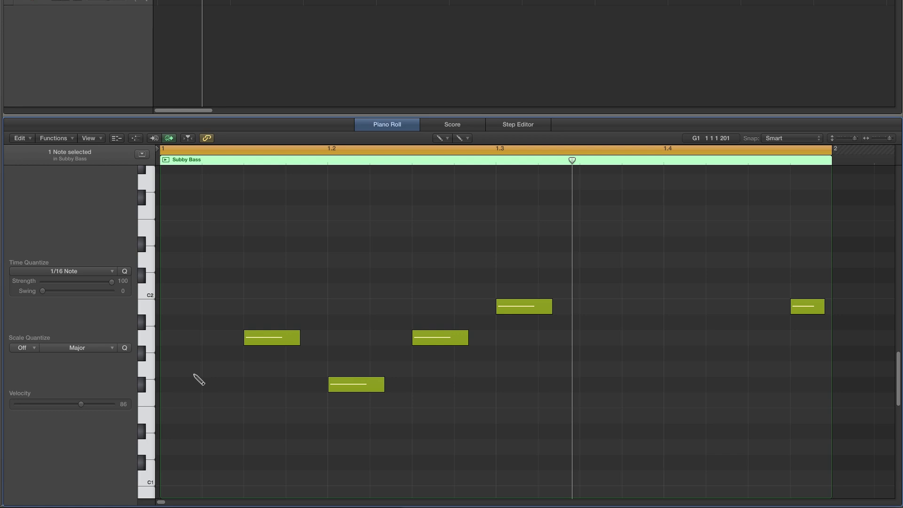
key("space")
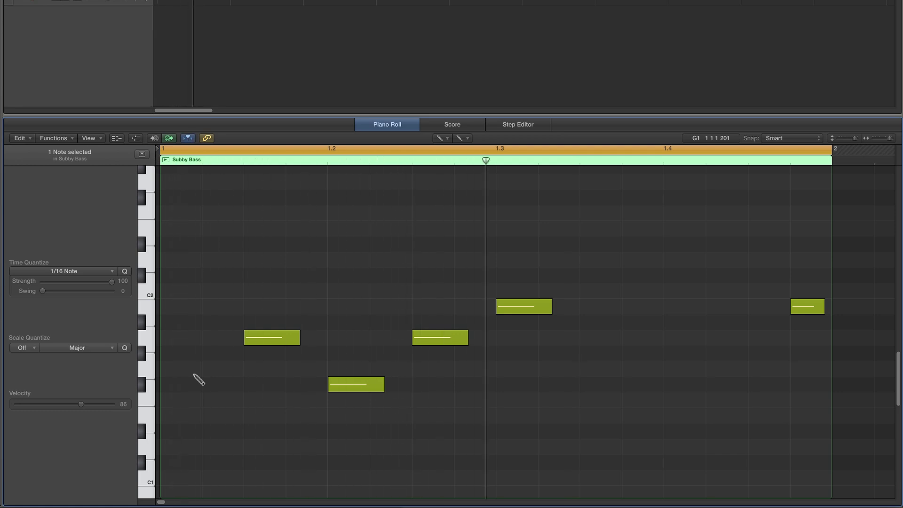
key("space")
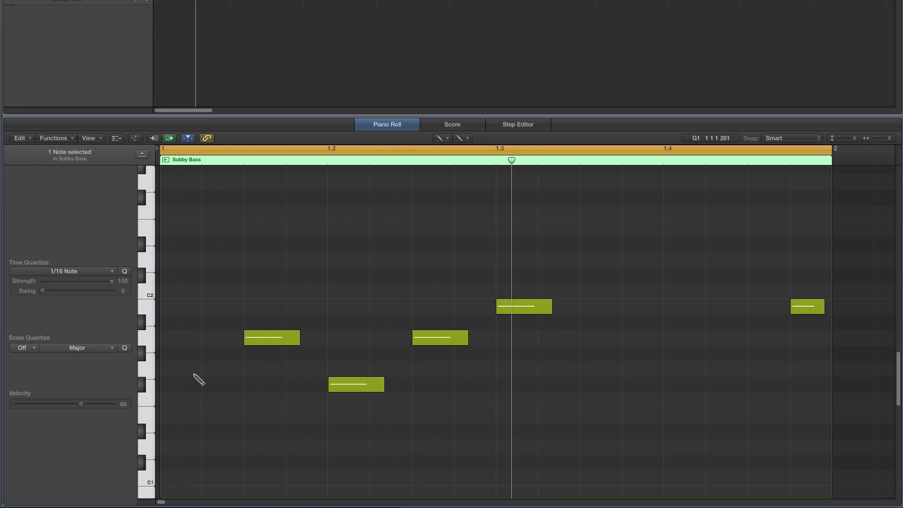
left_click(178, 339)
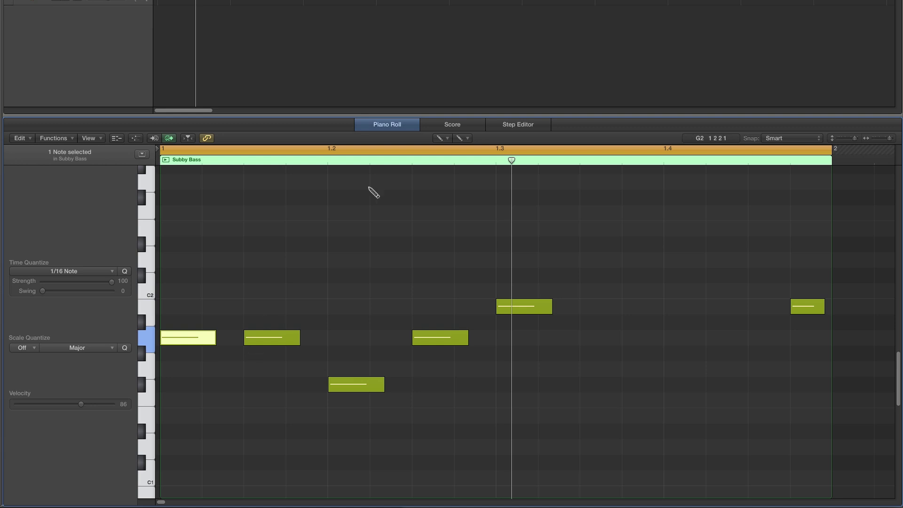
Select the first four bass notes with the Pointer tool and lengthen them together to almost an eighth note each.
left_click(437, 138)
left_click(452, 149)
left_click_drag(194, 295, 446, 408)
left_click_drag(383, 388, 404, 392)
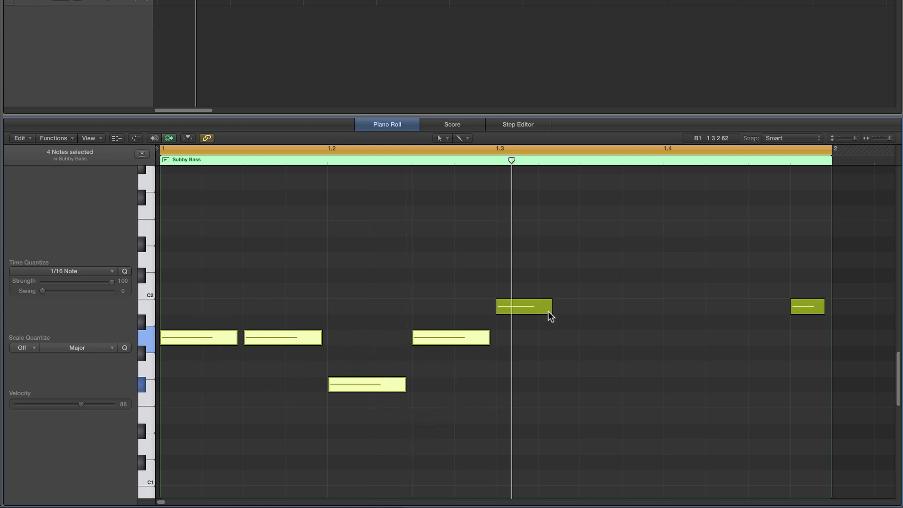
Shorten the B1 note on beat 3 to about one sixteenth, auditioning the bass line between adjustments.
left_click_drag(549, 311, 540, 314)
scroll(539, 328, "right", 1)
scroll(529, 360, "down", 1)
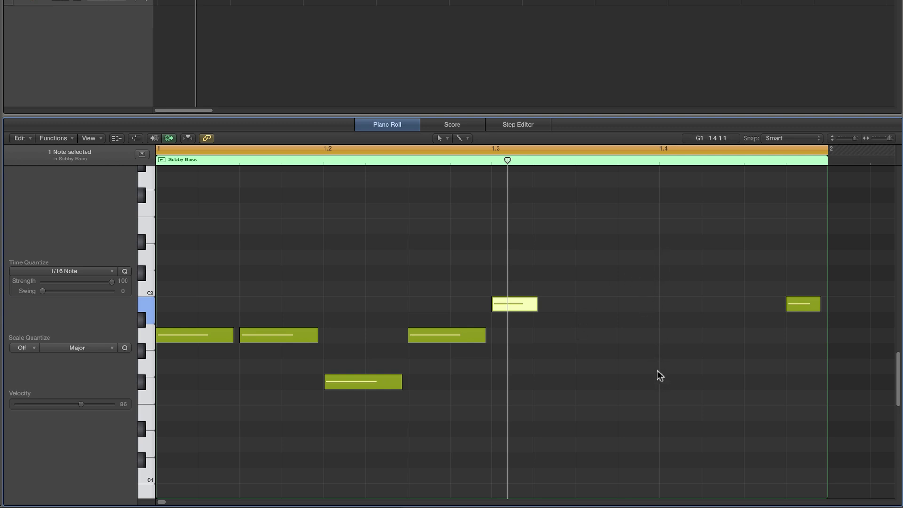
key("space")
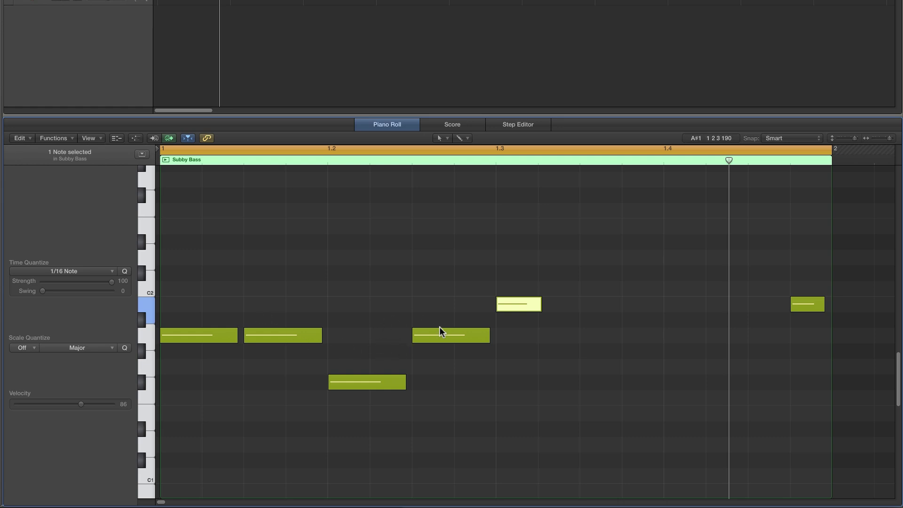
left_click(526, 357)
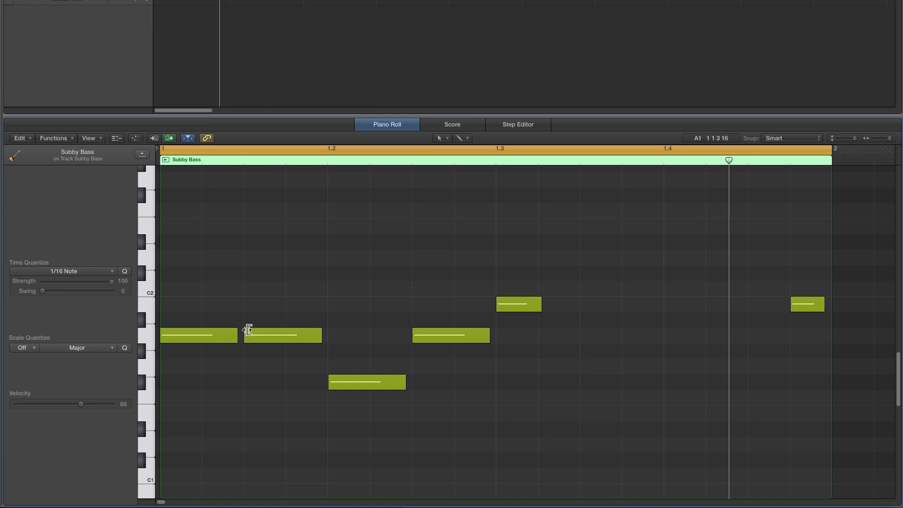
left_click_drag(539, 311, 539, 312)
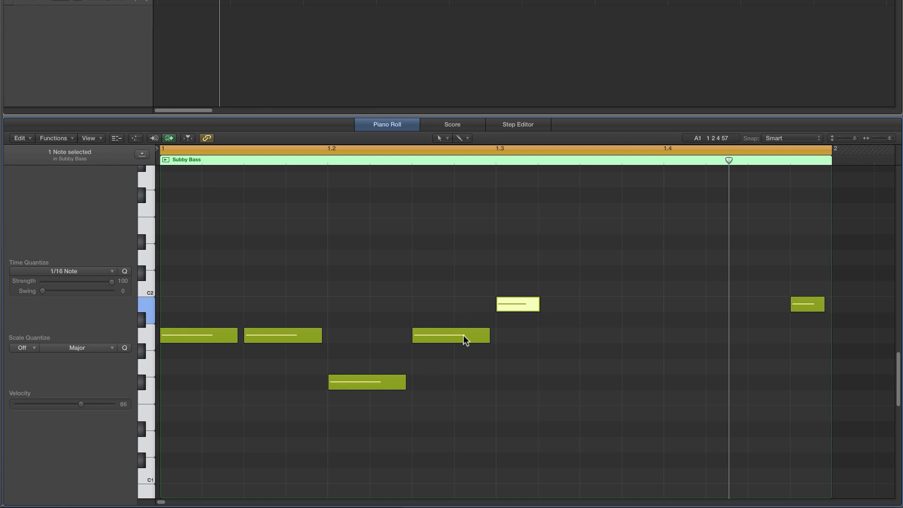
Play back the bar to check how the bass line sits with the drums.
key("space")
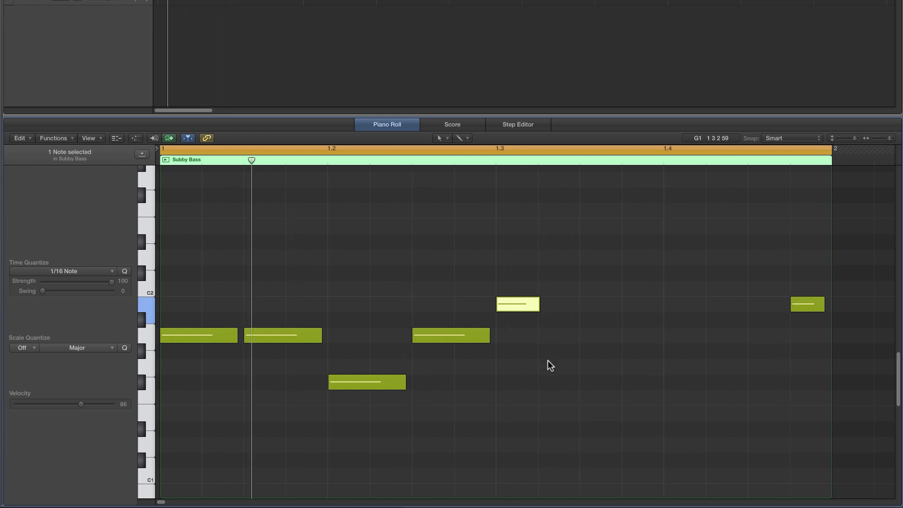
scroll(547, 360, "down", 2)
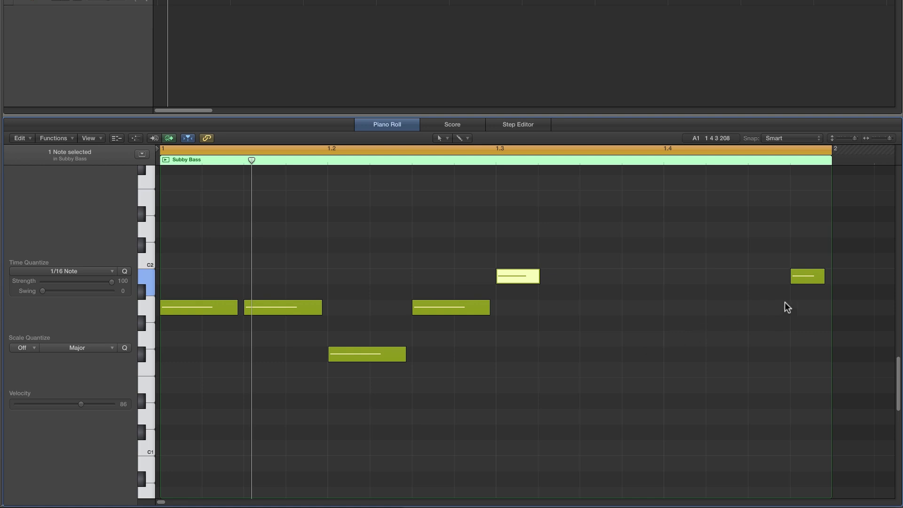
mouse_move(803, 277)
key("space")
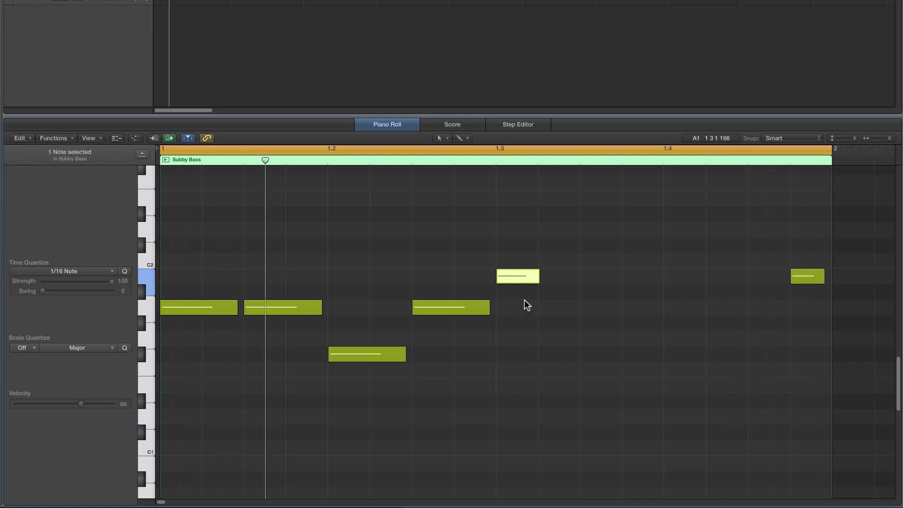
Create a one-bar region on the Classic Clean guitar track and choose the Pencil tool in its Piano Roll.
scroll(525, 301, "down", 1)
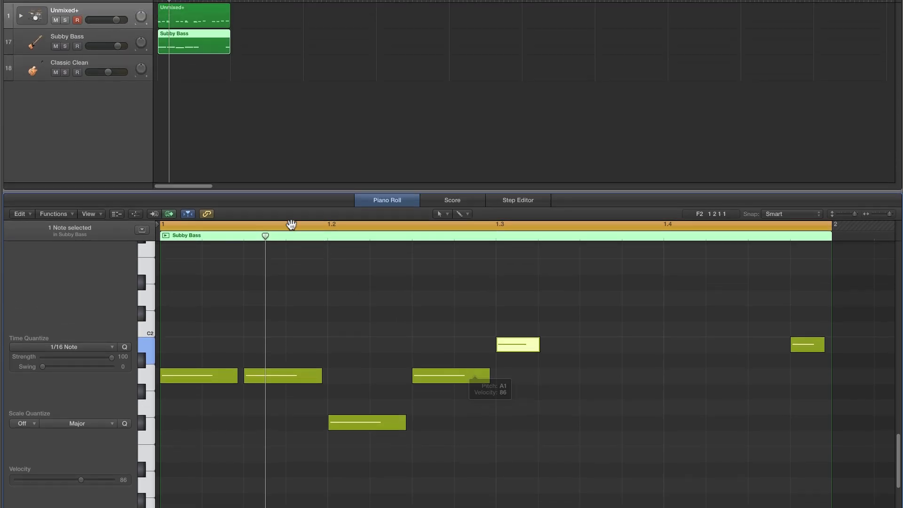
left_click(166, 69)
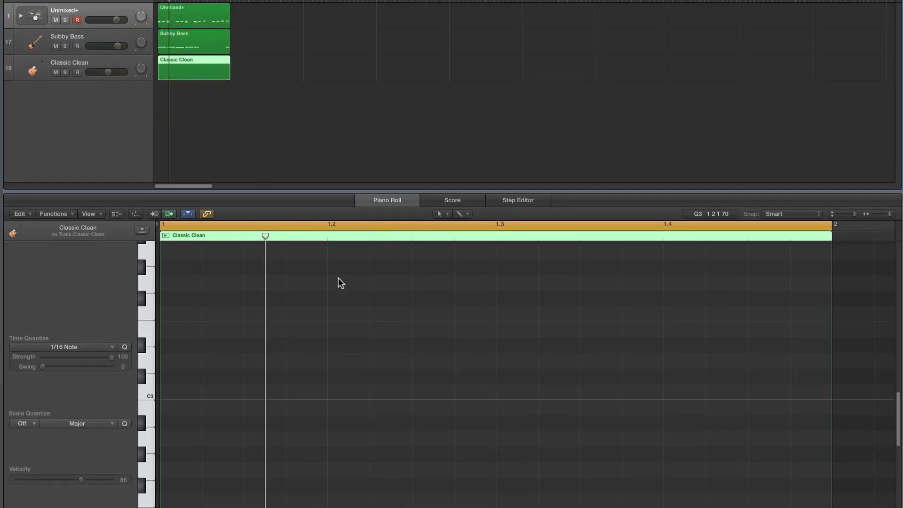
left_click(441, 214)
left_click(450, 238)
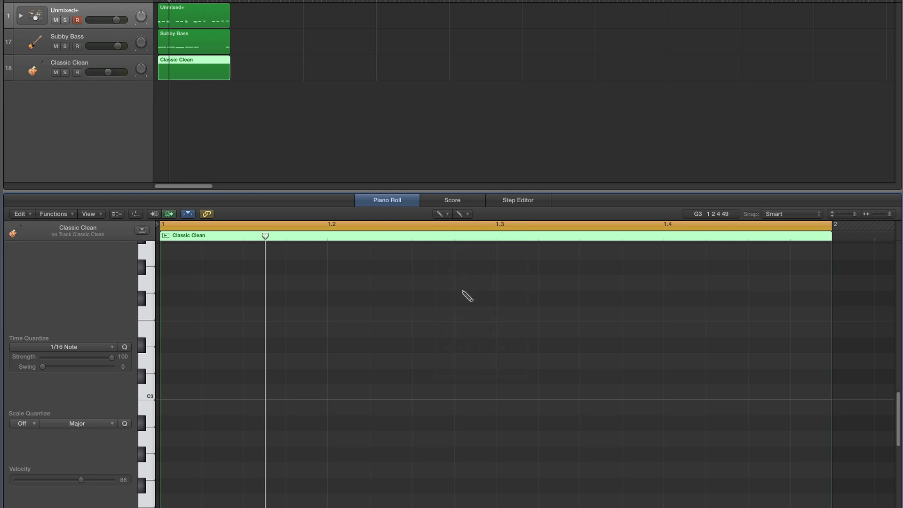
Draw a short chord of A2, C#3 and E3, about half a sixteenth long, on the third sixteenth of beat 1 and audition it.
scroll(365, 347, "down", 3)
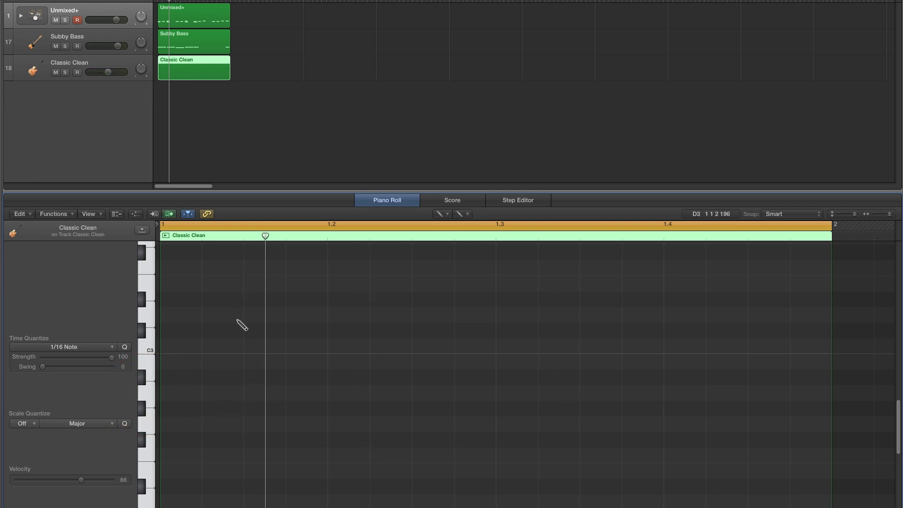
left_click(149, 391)
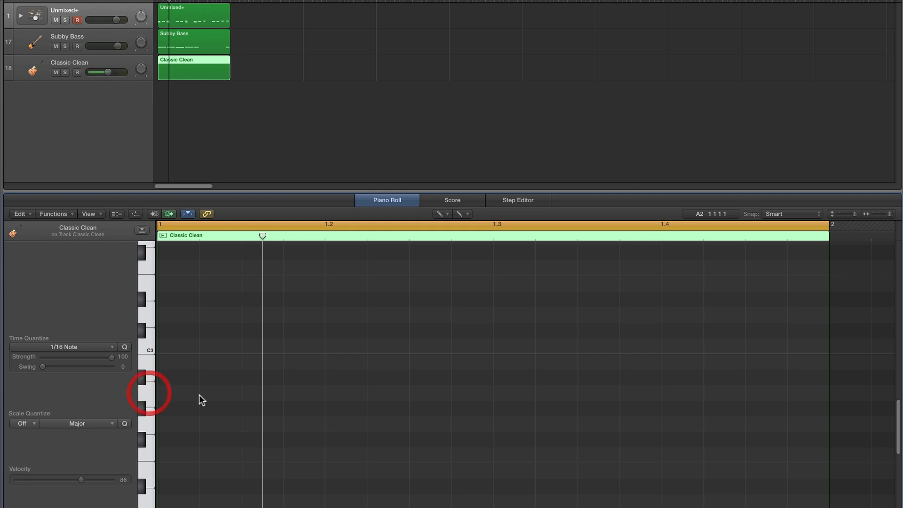
left_click(251, 398)
left_click_drag(286, 394, 262, 396)
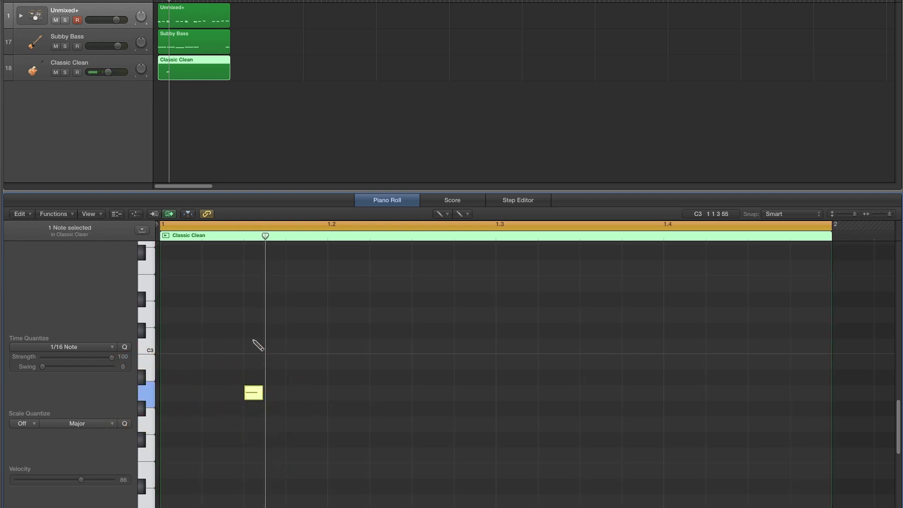
left_click(253, 331)
left_click(255, 284)
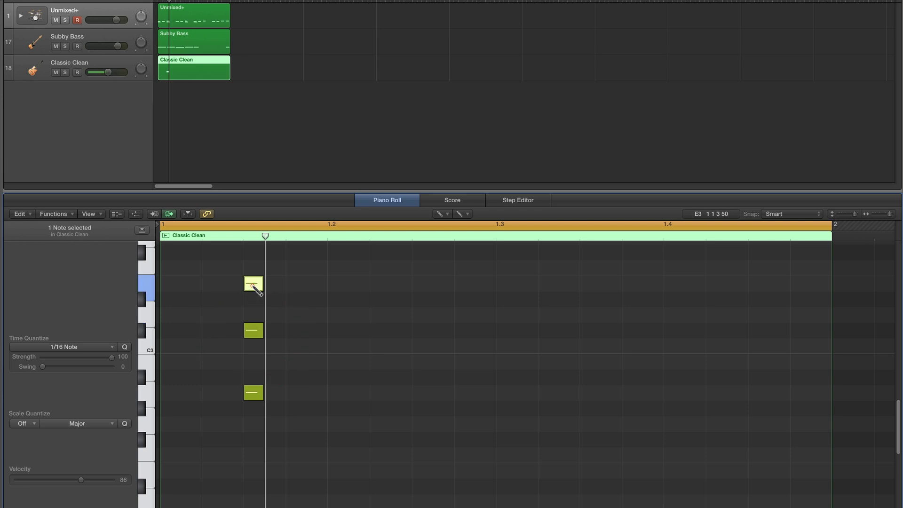
scroll(379, 362, "up", 2)
scroll(379, 363, "up", 1)
key("space")
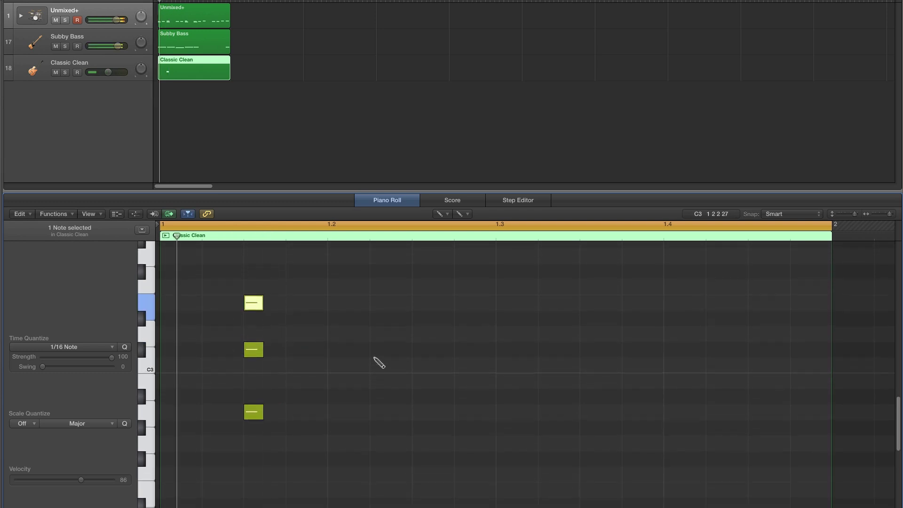
Copy the A2, C#3 and E3 chord to the third sixteenth of beats 2, 3 and 4, and select all twelve notes.
left_click(440, 213)
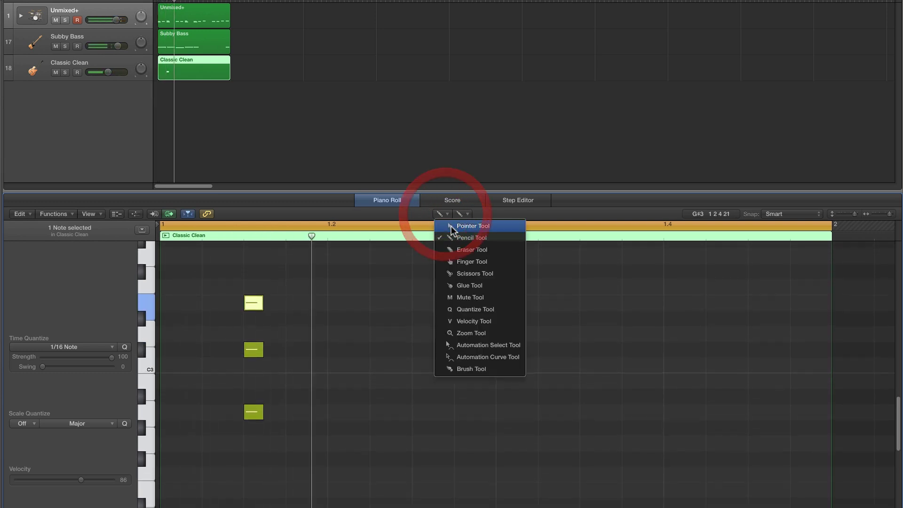
left_click(451, 225)
left_click_drag(220, 284, 779, 495)
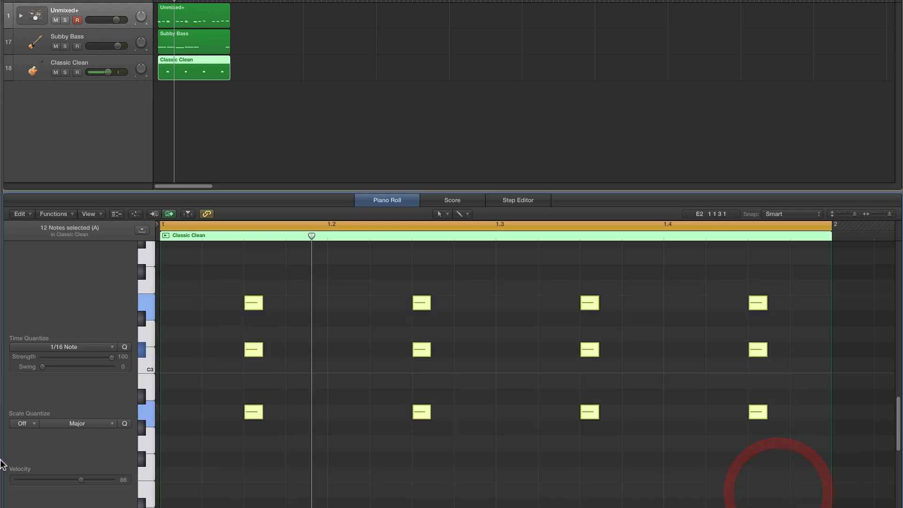
Set the velocity of all the chord notes to 105 and shorten them to about one sixth of a sixteenth, auditioning the result.
left_click_drag(81, 479, 94, 481)
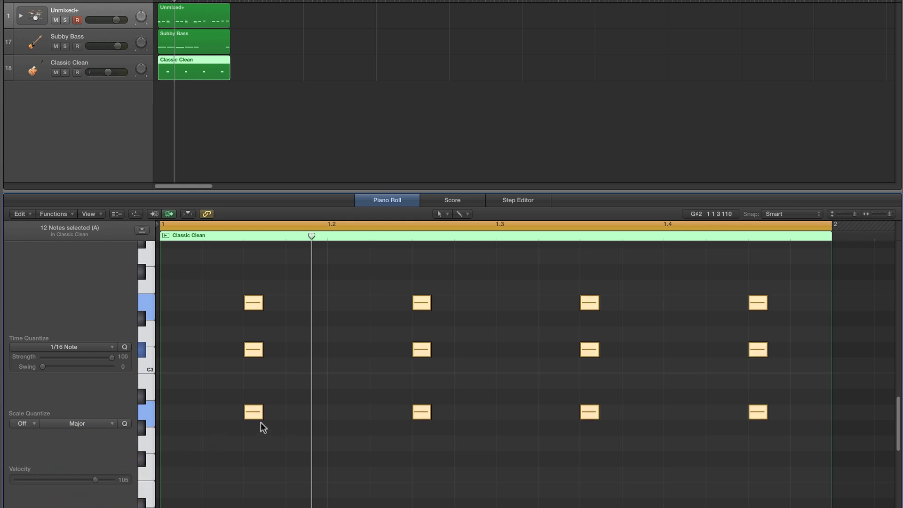
left_click_drag(261, 413, 248, 418)
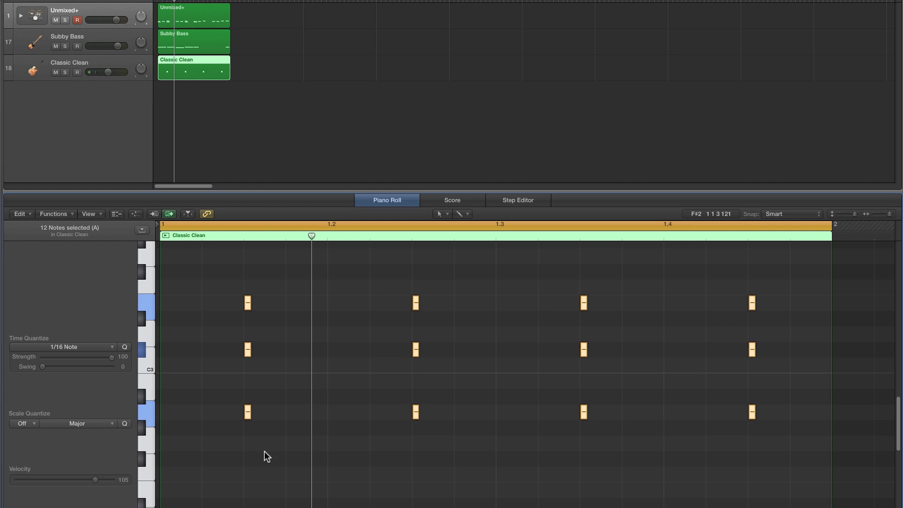
key("space")
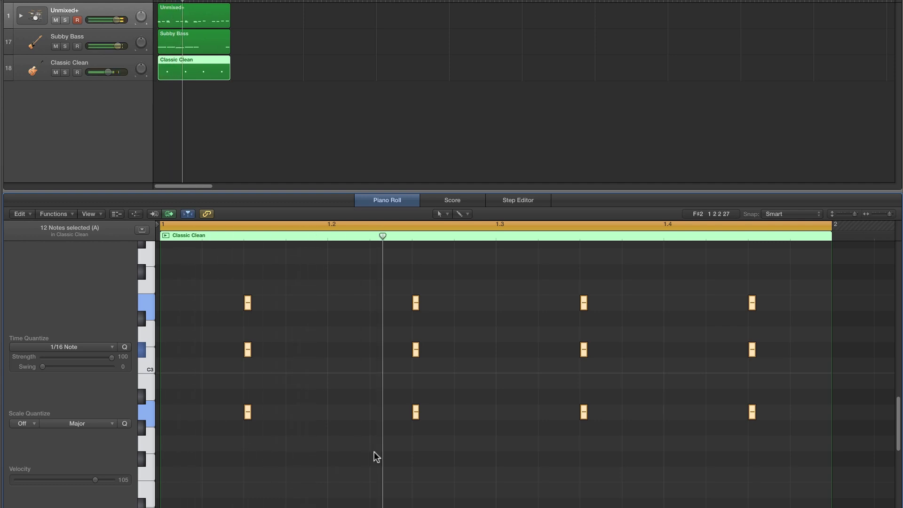
Change the chords on beats 3 and 4 to B2, D3 and F#3.
scroll(677, 386, "up", 2)
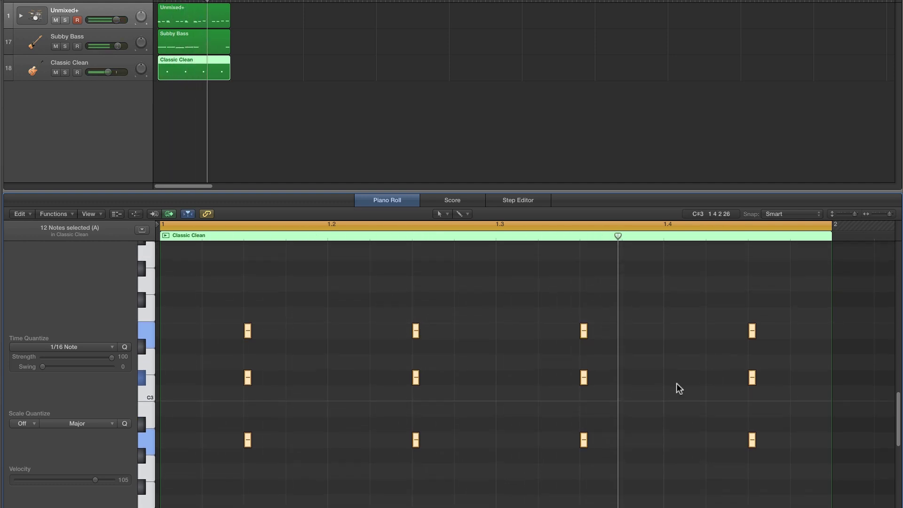
left_click_drag(564, 310, 765, 466)
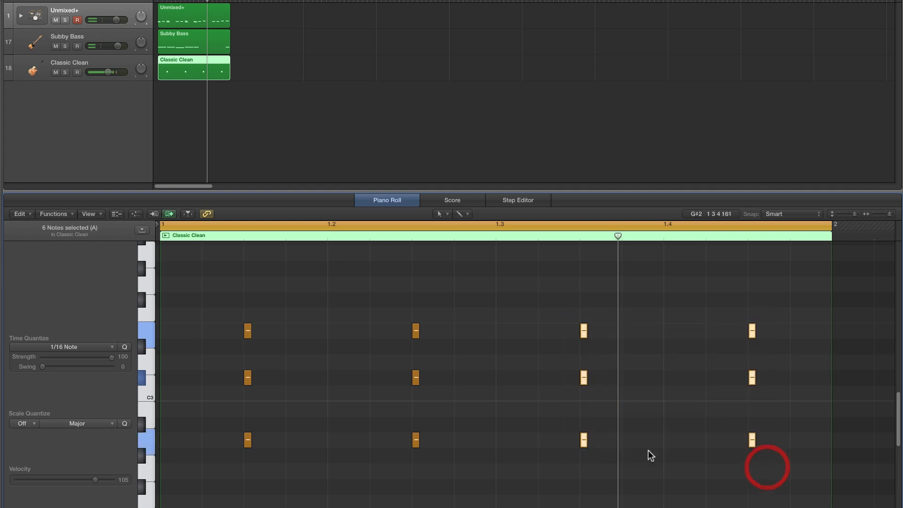
left_click_drag(583, 439, 580, 393)
left_click_drag(571, 329, 765, 366)
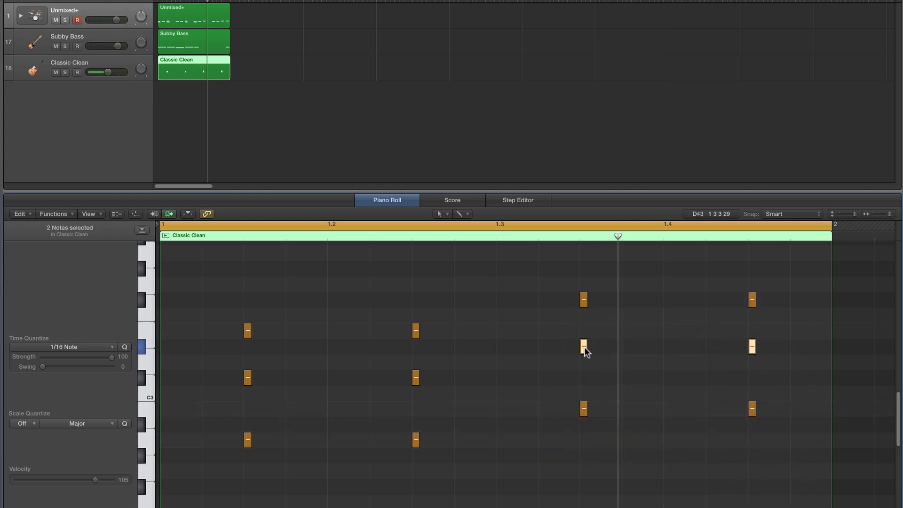
left_click_drag(585, 346, 581, 362)
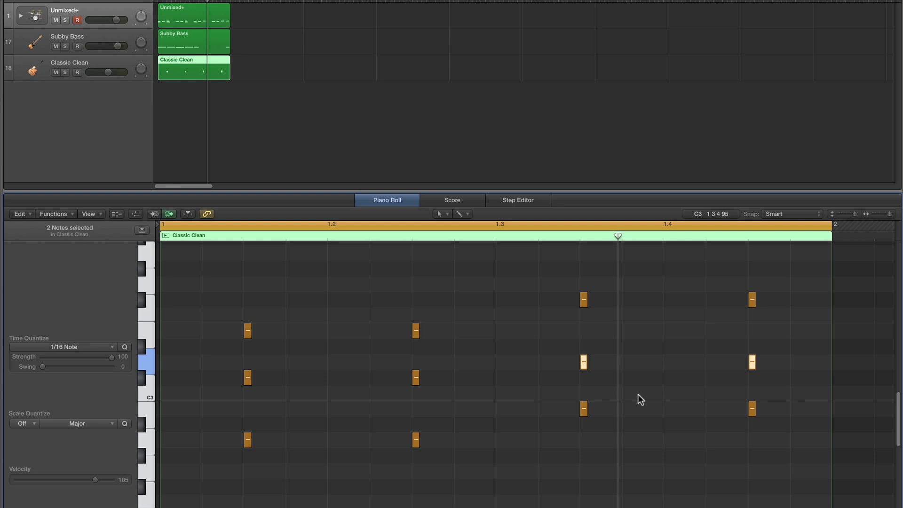
Deselect the notes and play the bar from the start to hear the chords with the drums and bass.
left_click(650, 396)
key("Return")
key("space")
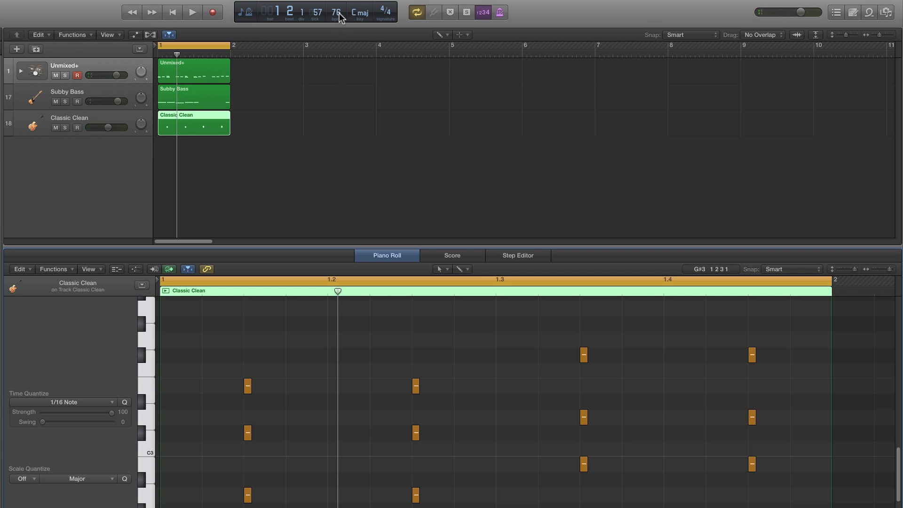
Set the project tempo to 80 bpm and play back the bar at that speed.
left_click_drag(336, 10, 336, 6)
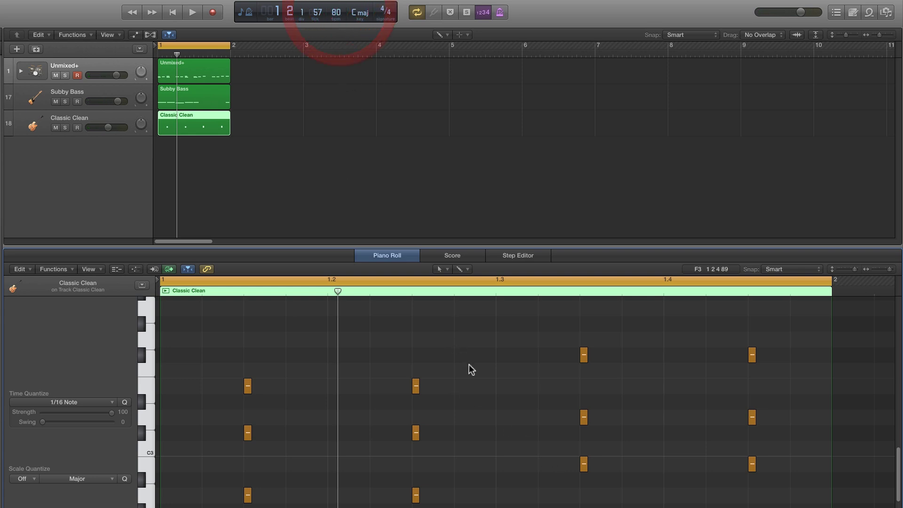
key("space")
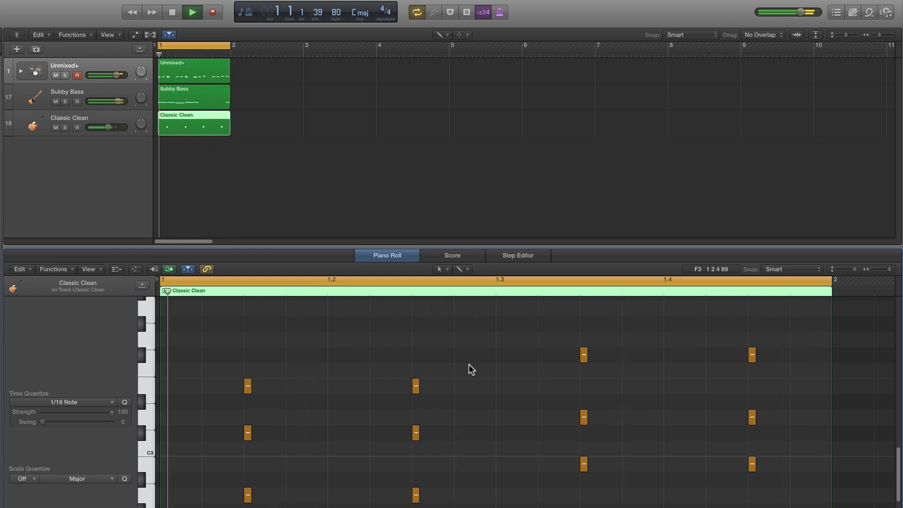
key("space")
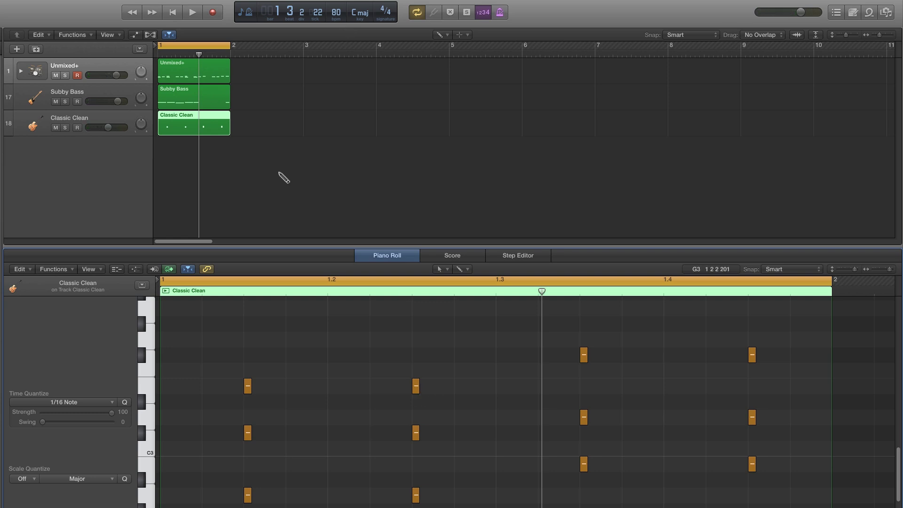
Copy the drum, bass and guitar regions from bar 1 to bars 2, 3 and 4, and extend the cycle range over all four bars.
left_click(440, 35)
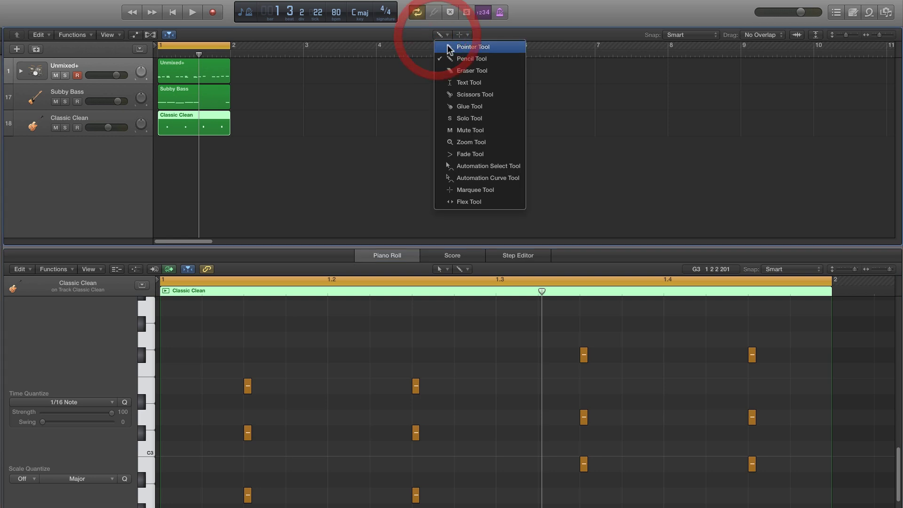
left_click(452, 44)
left_click_drag(238, 63, 216, 128)
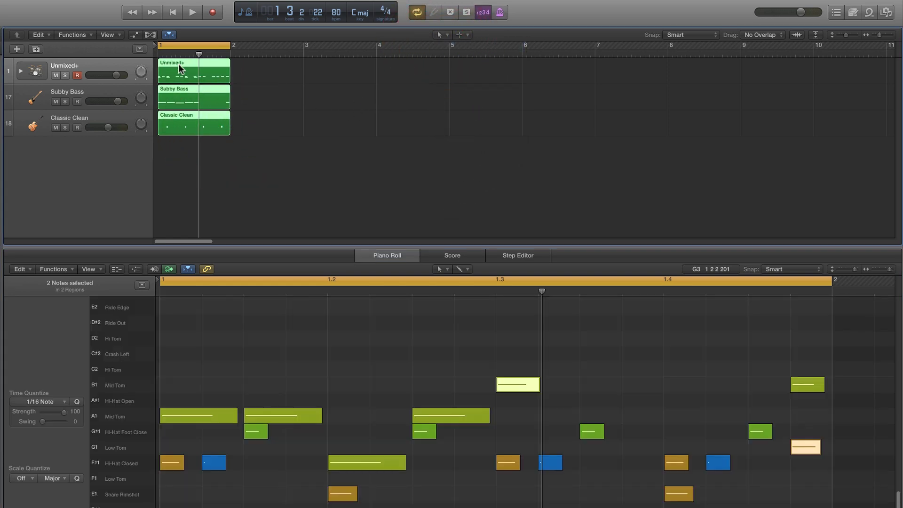
left_click_drag(179, 63, 402, 69)
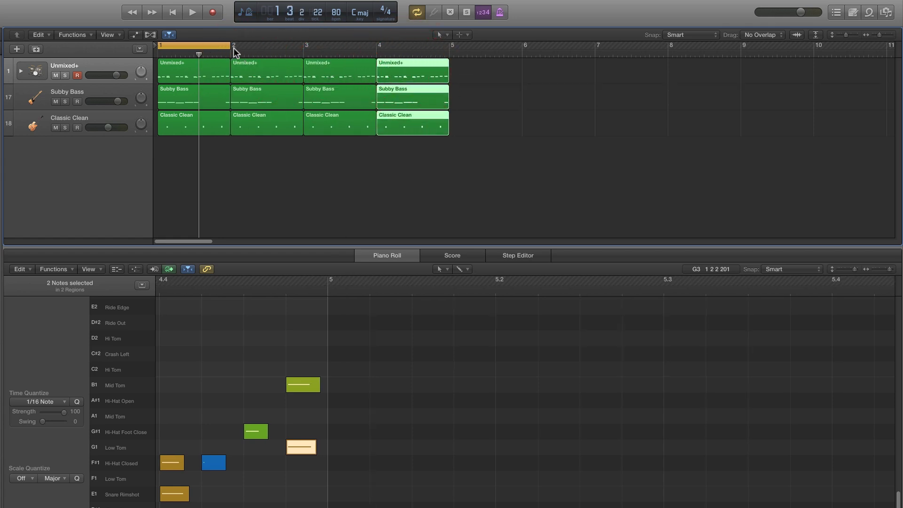
left_click_drag(229, 46, 447, 67)
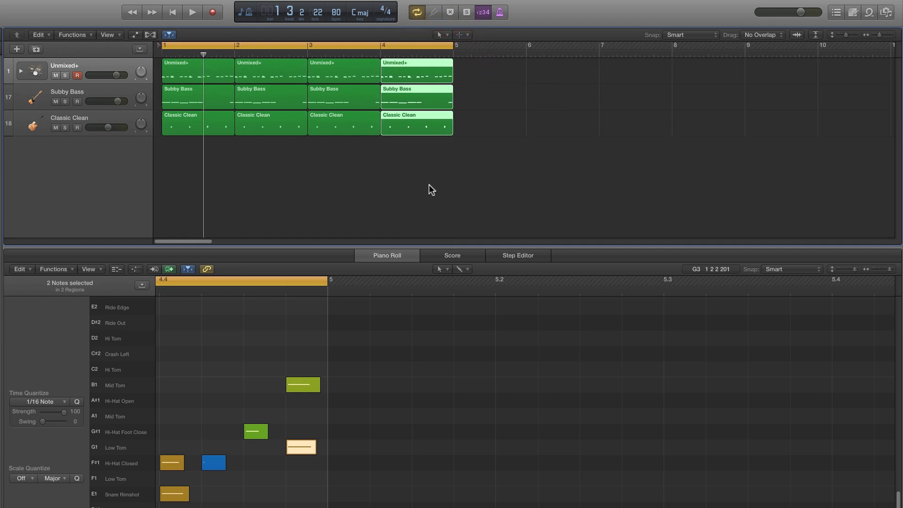
Select the four Subby Bass regions and fit all four bars in the Piano Roll with no notes selected.
left_click(446, 139)
left_click(418, 98)
left_click(209, 99, "shift")
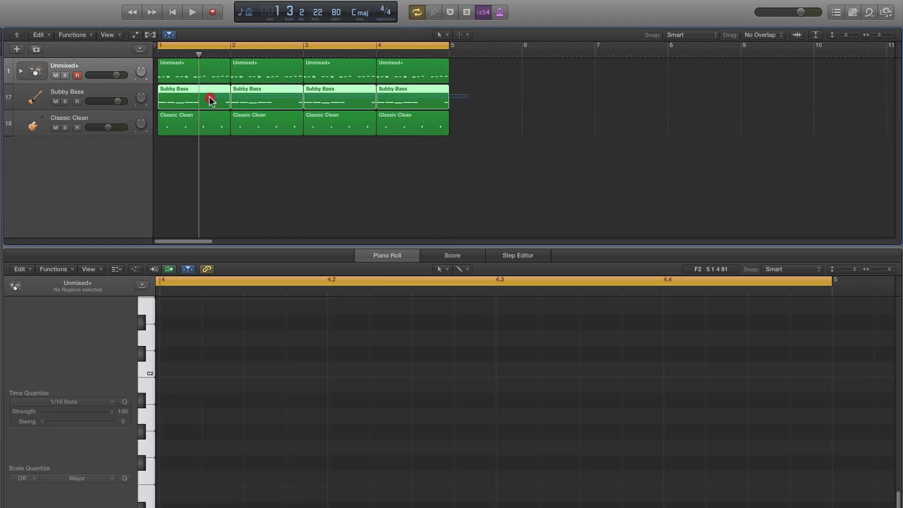
left_click_drag(875, 269, 872, 269)
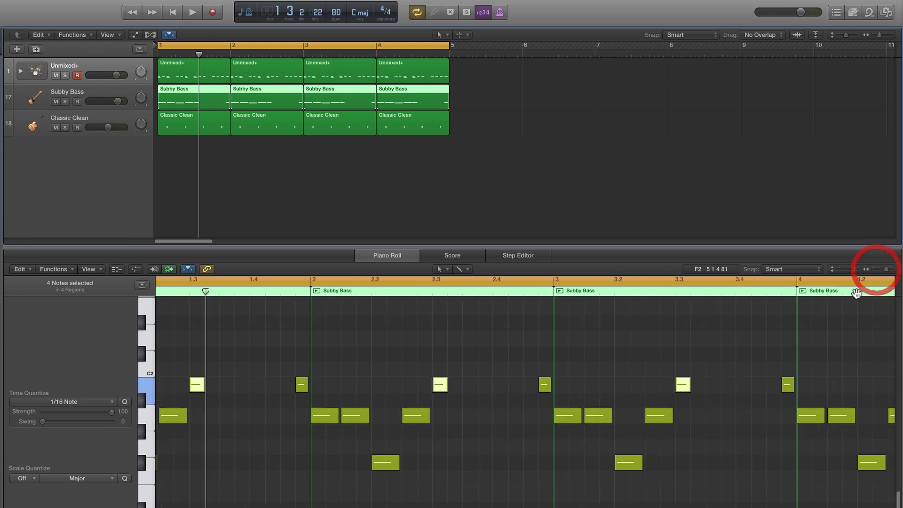
left_click(875, 269)
scroll(784, 334, "left", 3)
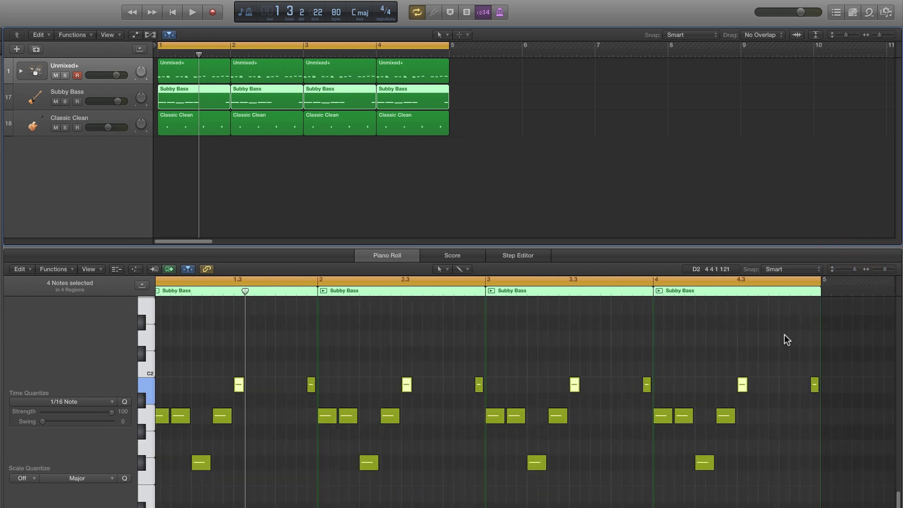
scroll(784, 335, "up", 2)
left_click(775, 357)
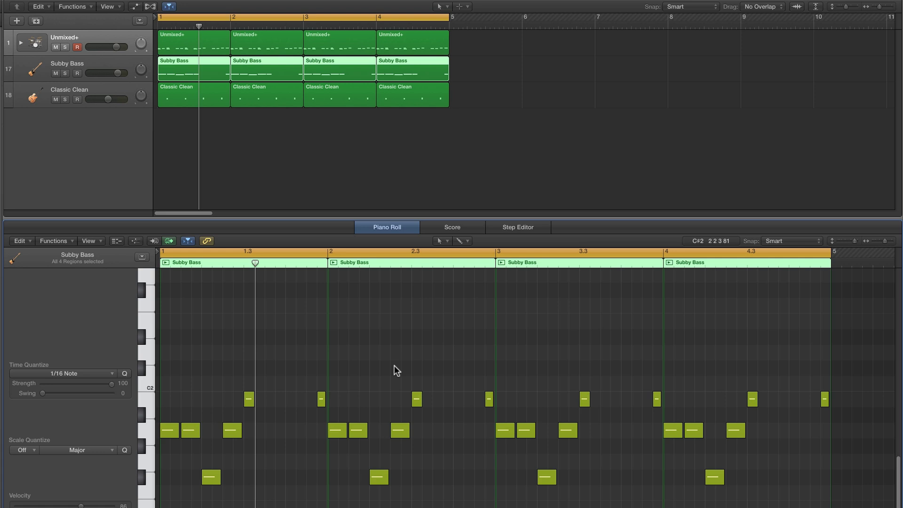
Play back the four-bar loop and examine how the bass line repeats across the bars.
key("space")
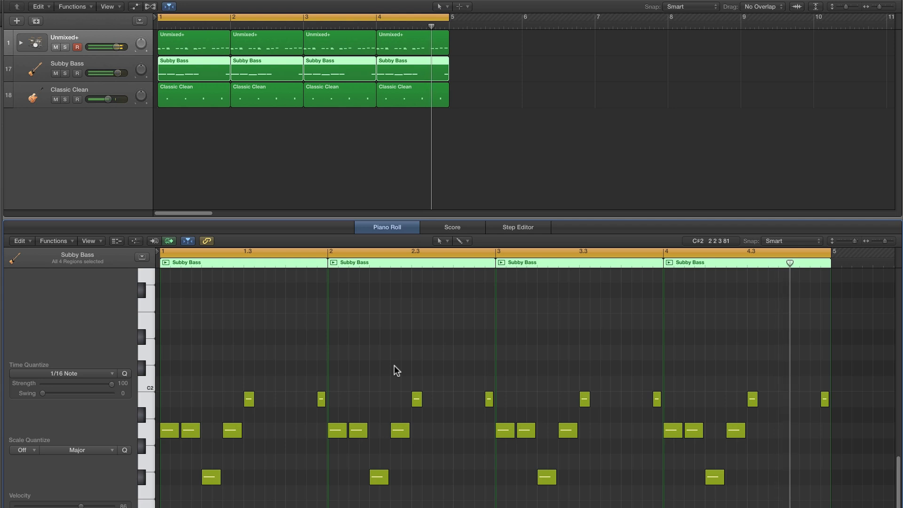
scroll(525, 474, "down", 2)
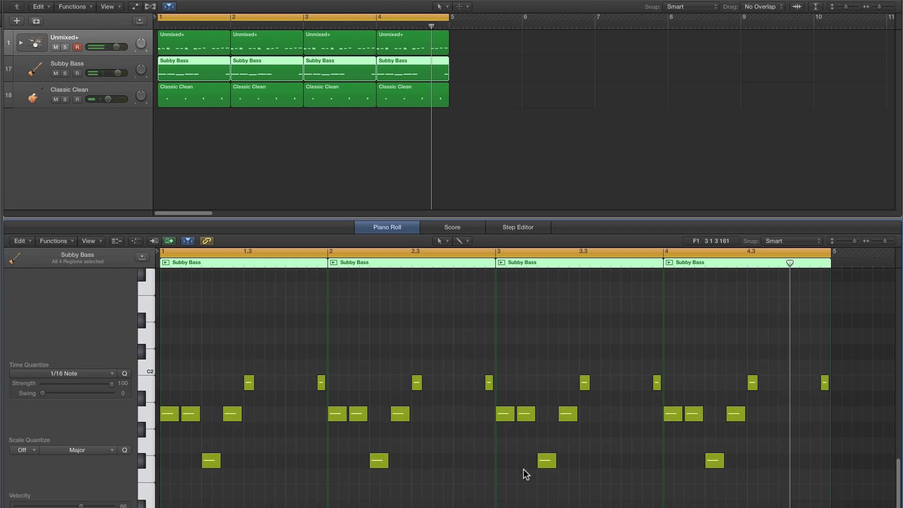
scroll(525, 474, "down", 1)
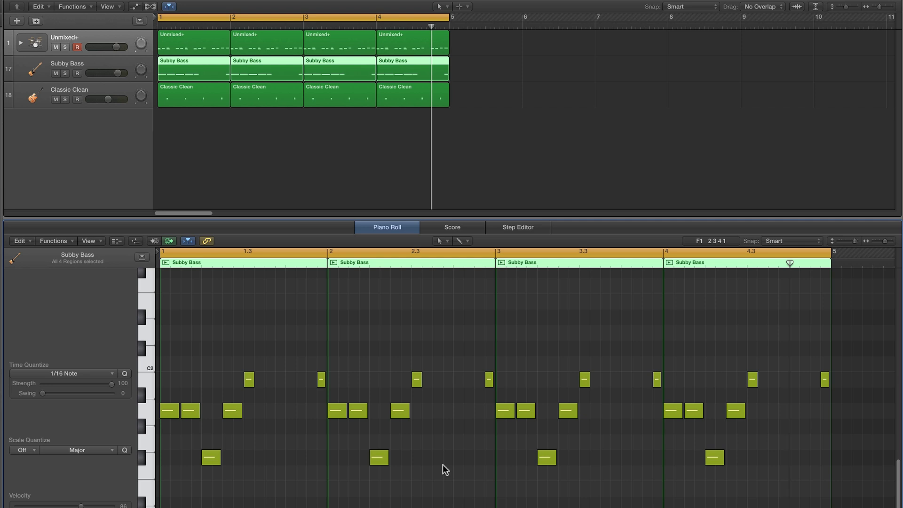
scroll(442, 464, "up", 1)
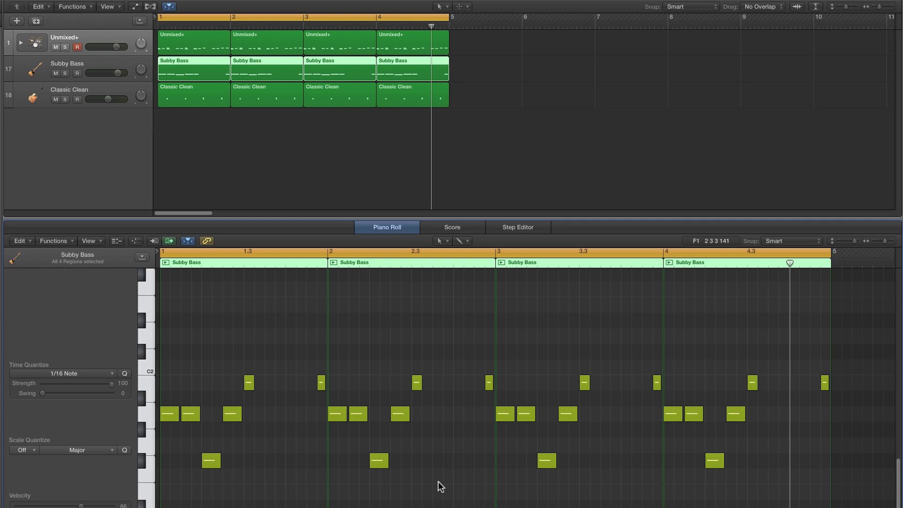
key("space")
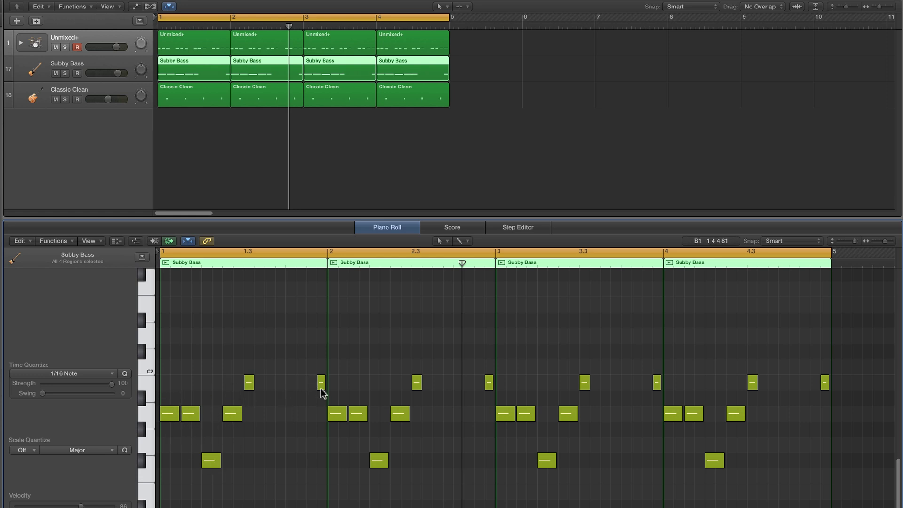
scroll(238, 442, "right", 1)
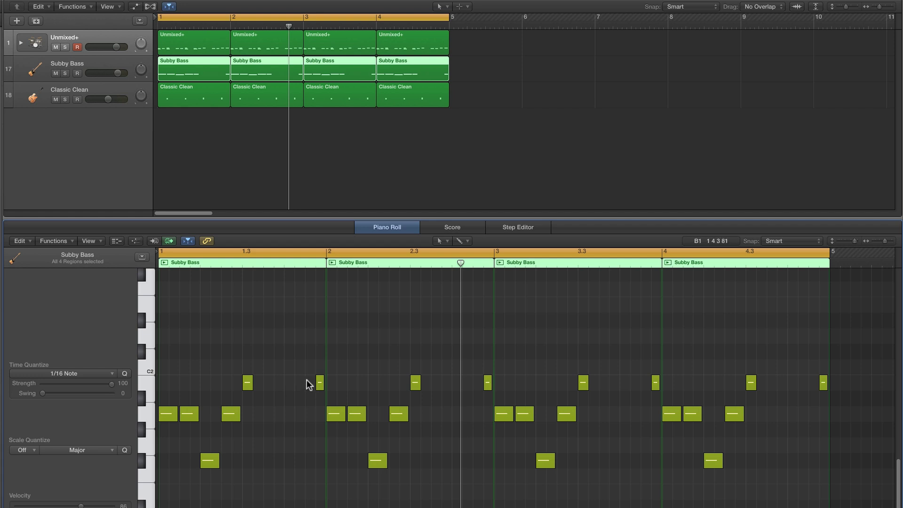
scroll(221, 405, "left", 1)
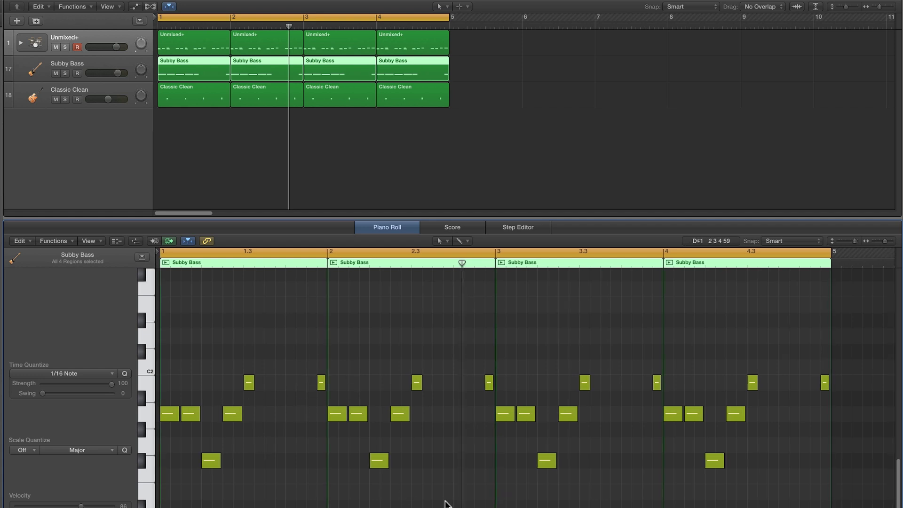
key("space")
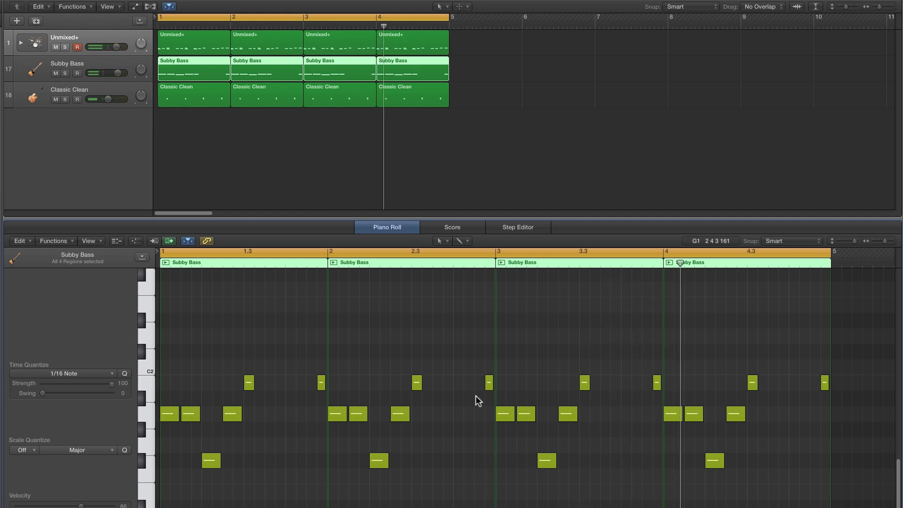
Open the fourth Unmixed+ drum region in the Piano Roll and set the cycle range to bar 4 only.
left_click(416, 47)
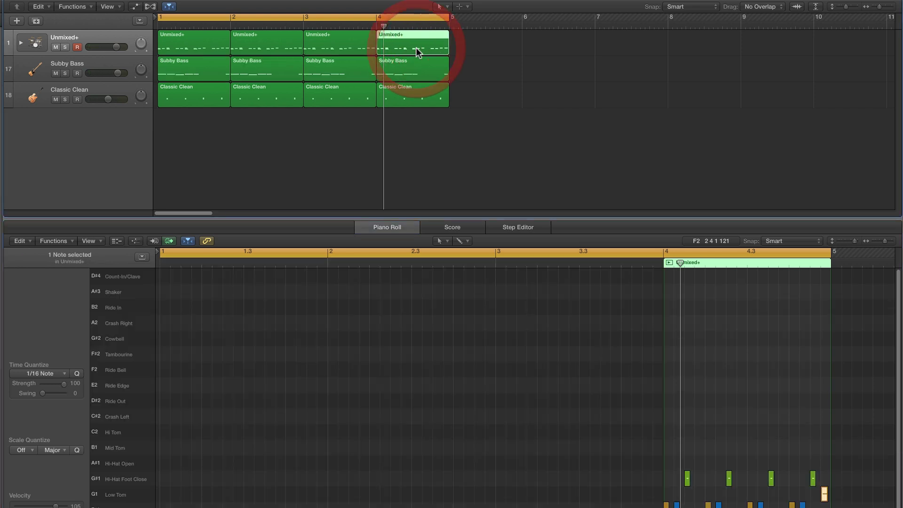
left_click(803, 258)
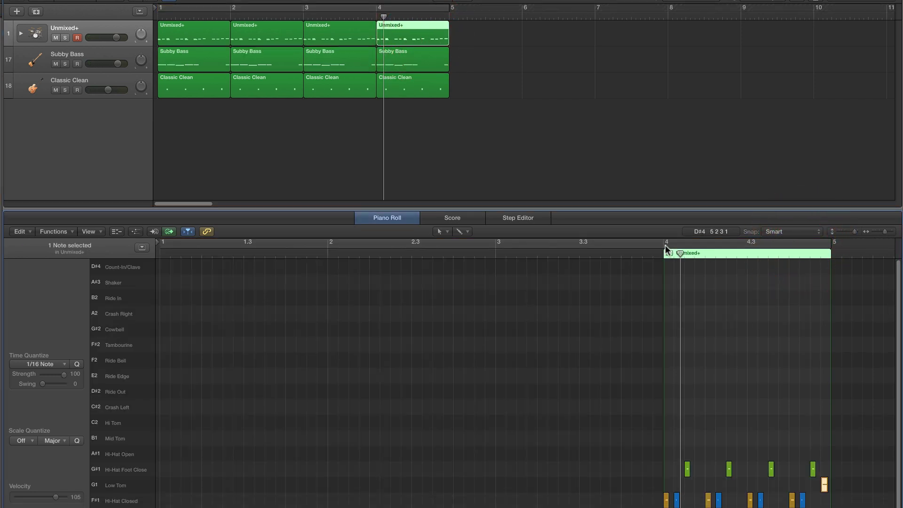
left_click_drag(664, 254, 766, 262)
left_click_drag(766, 160, 823, 161)
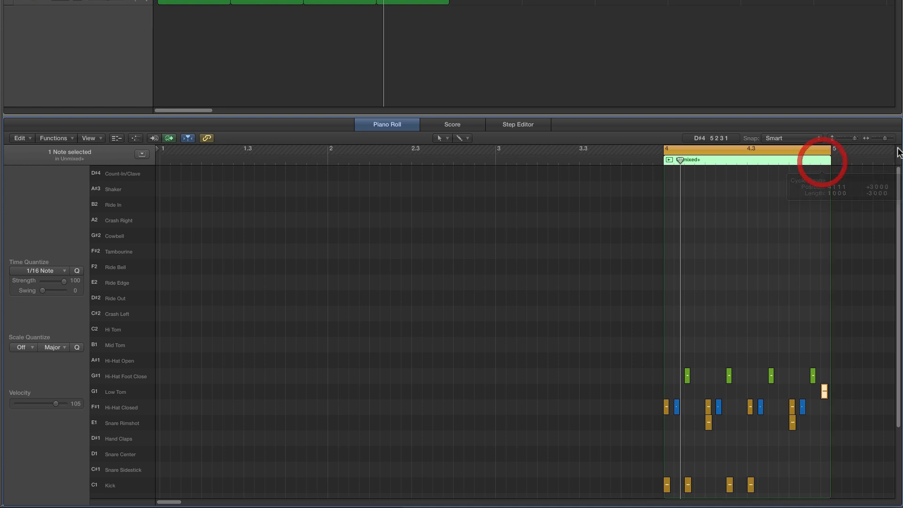
left_click_drag(896, 142, 896, 141)
scroll(861, 166, "right", 10)
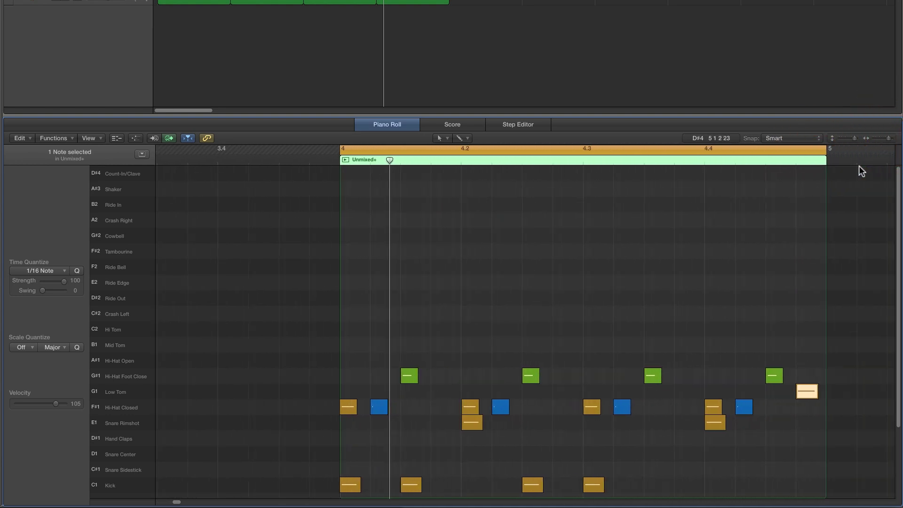
left_click(896, 142)
scroll(795, 205, "right", 3)
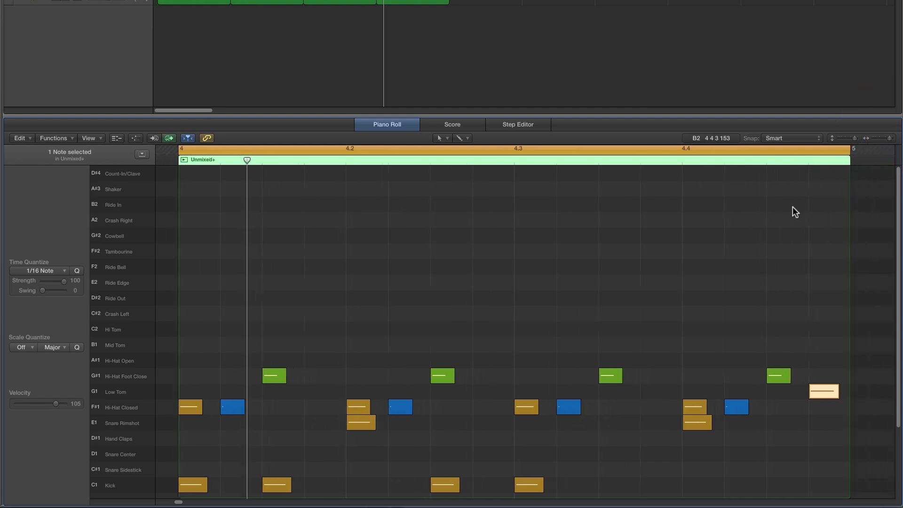
scroll(578, 425, "down", 2)
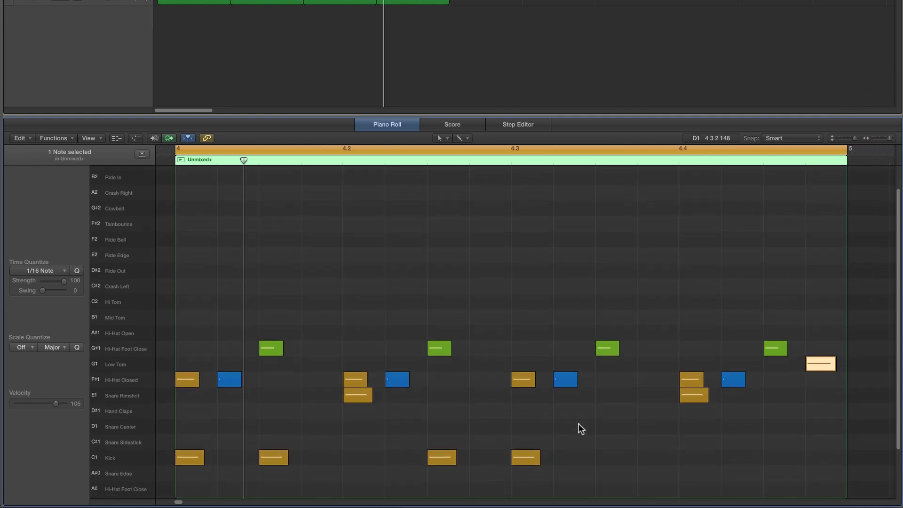
With the Pencil Tool, draw a short Snare Center note at the start of bar 4 and a Snare Rimshot note just after it.
scroll(659, 373, "left", 2)
scroll(659, 373, "down", 1)
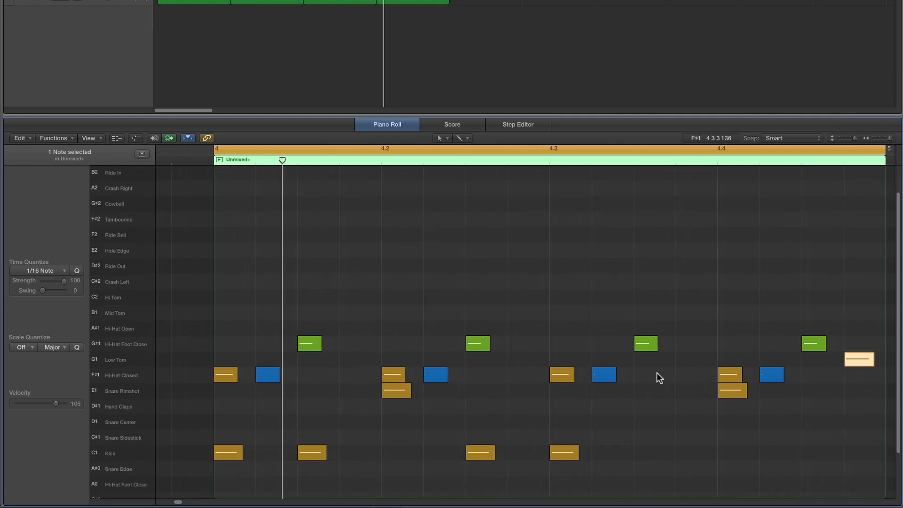
scroll(657, 372, "down", 2)
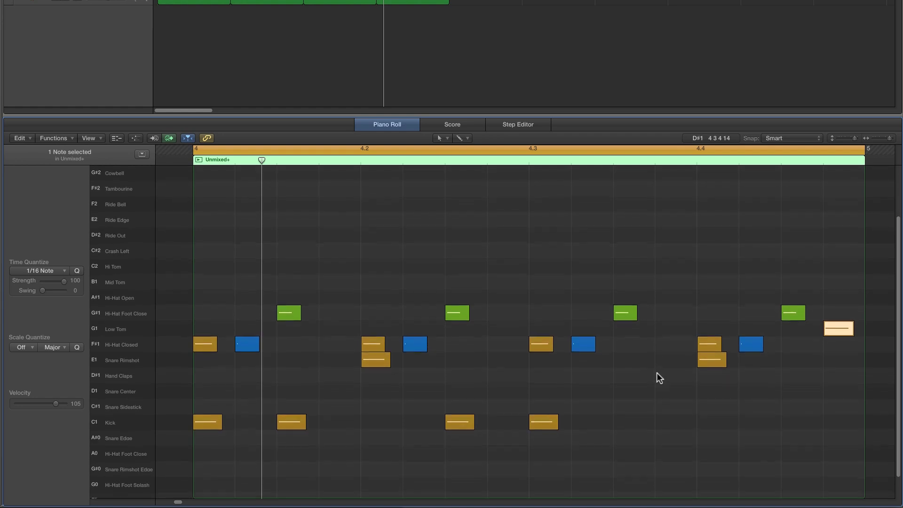
left_click(439, 140)
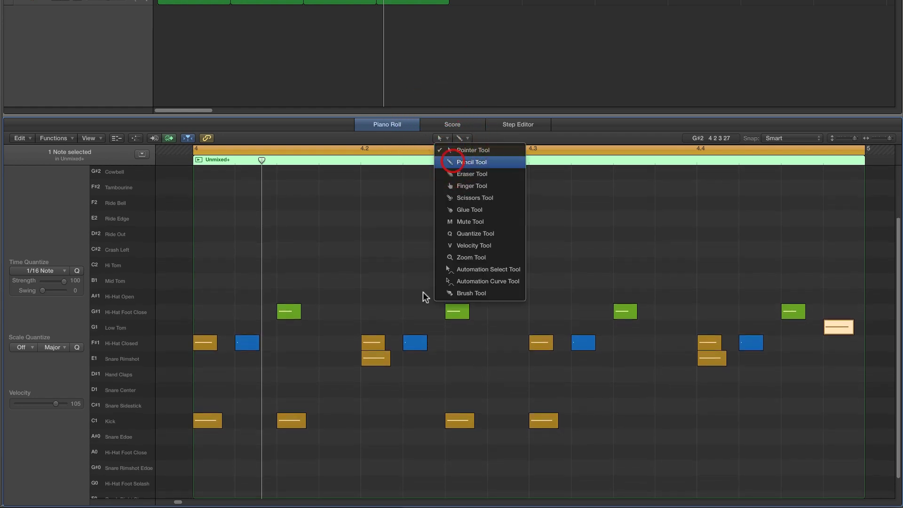
left_click(451, 161)
left_click_drag(196, 390, 201, 390)
left_click(238, 358)
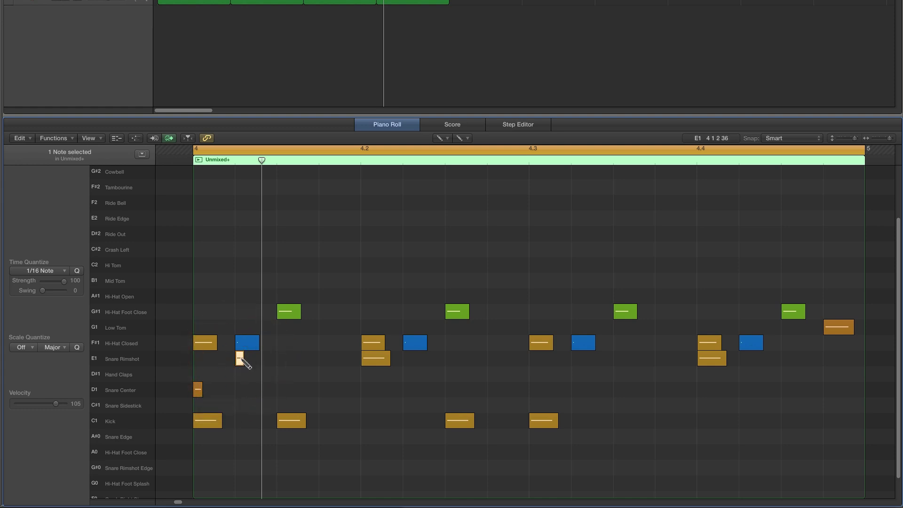
left_click_drag(241, 360, 209, 361)
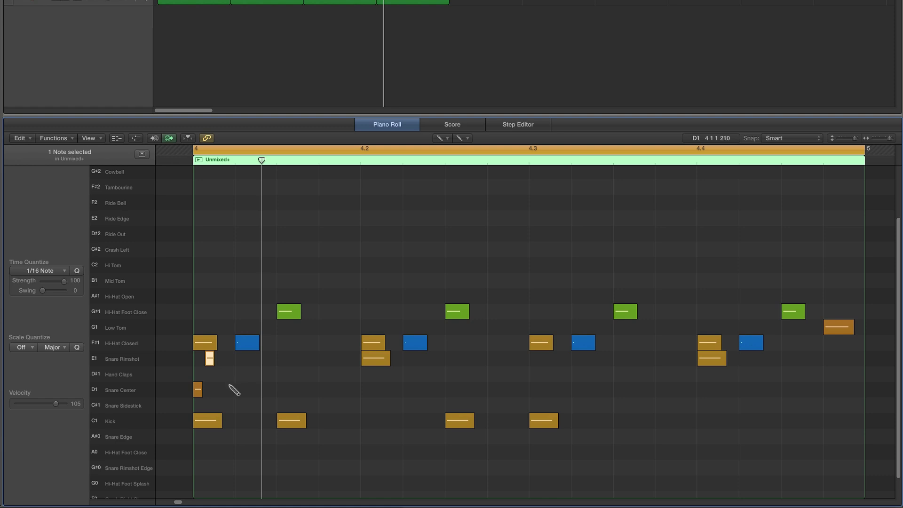
Shift all bar 4 kick notes one sixteenth later and move the beat 2 Snare Rimshot note to the Kick row.
left_click(111, 422)
left_click_drag(204, 422, 244, 420)
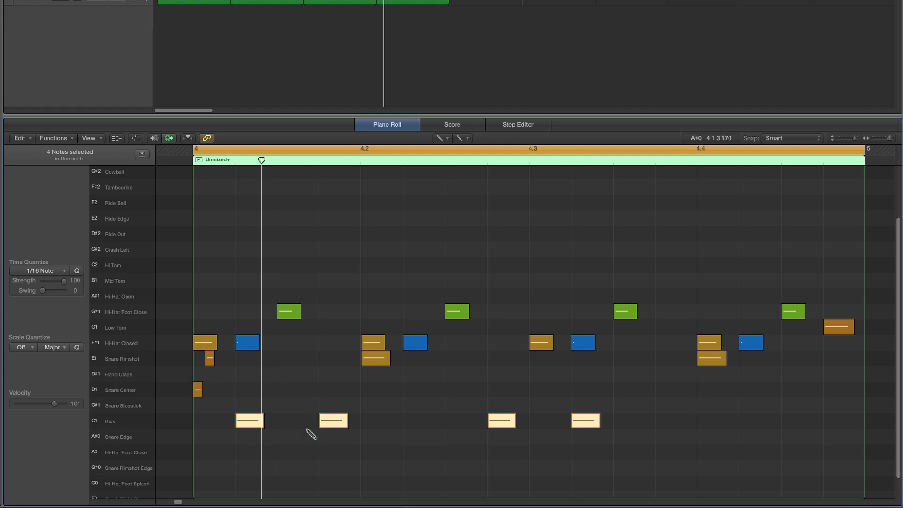
left_click(371, 359)
key("space")
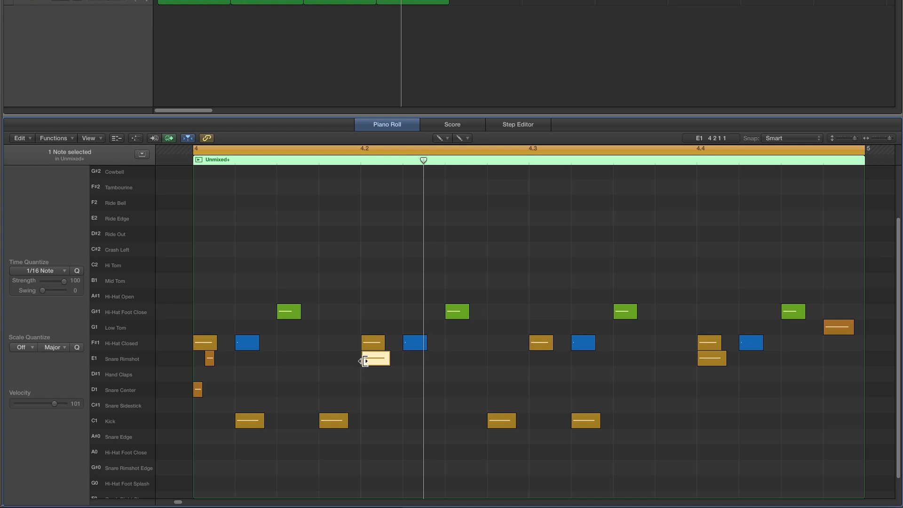
left_click_drag(379, 365, 378, 419)
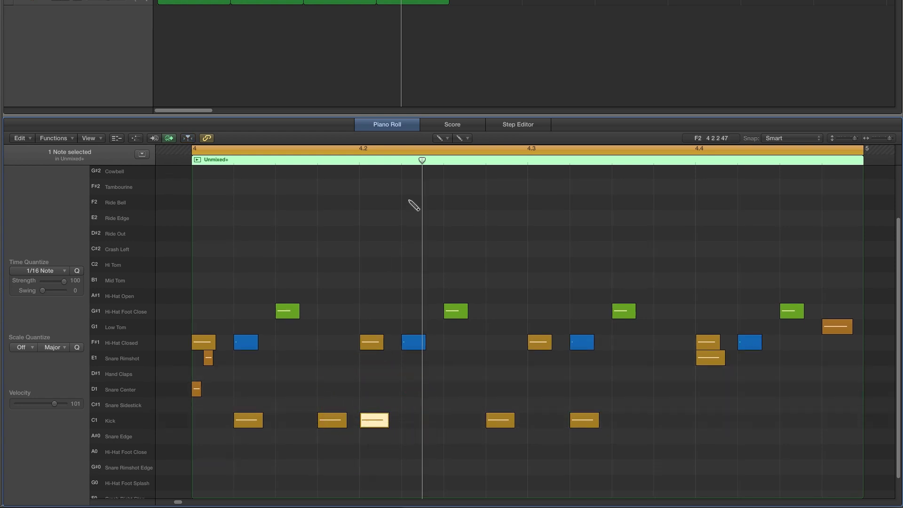
Copy the two short snare notes to 4.2.3 and copy the last kick note to 4.3.3.
left_click(441, 138)
left_click(447, 147)
mouse_move(214, 354)
left_mouse_down()
mouse_move(209, 381)
mouse_move(196, 391)
mouse_move(425, 389)
mouse_move(468, 399)
left_mouse_up()
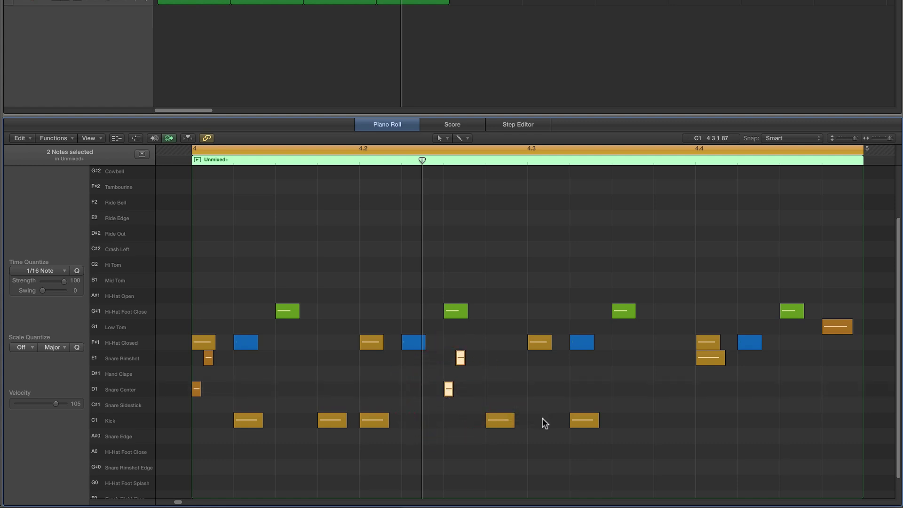
left_click_drag(578, 423, 618, 420)
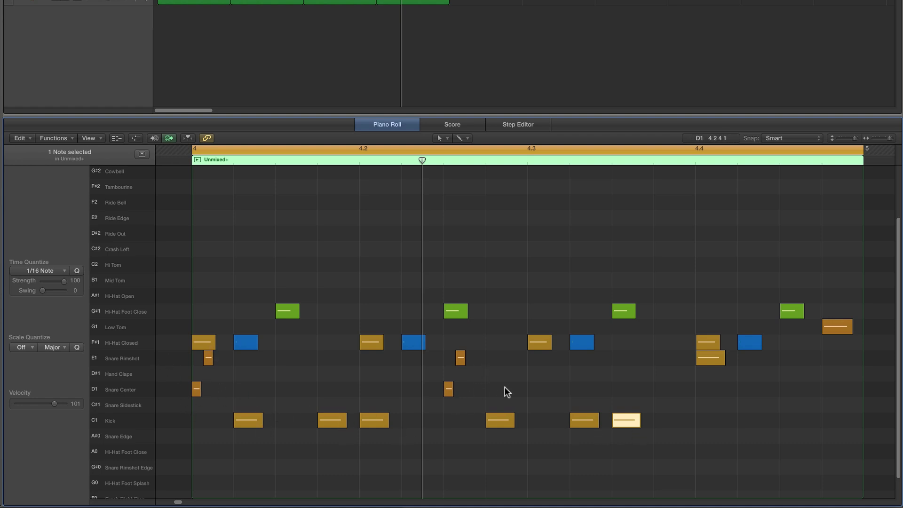
left_click(666, 412)
Move the beat 4 closed hi-hat note to Crash Left at a lower velocity, and delete all remaining hi-hat notes in bar 4.
left_click(707, 358)
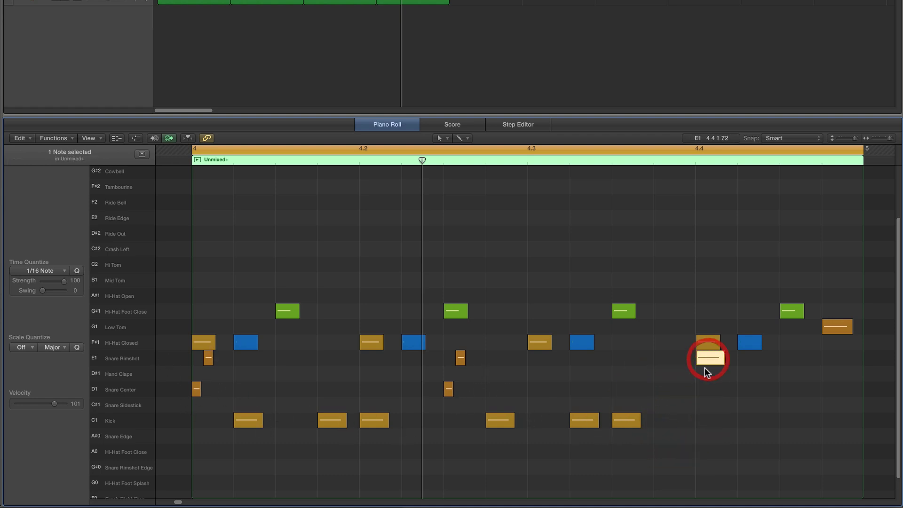
left_click(673, 365)
key("space")
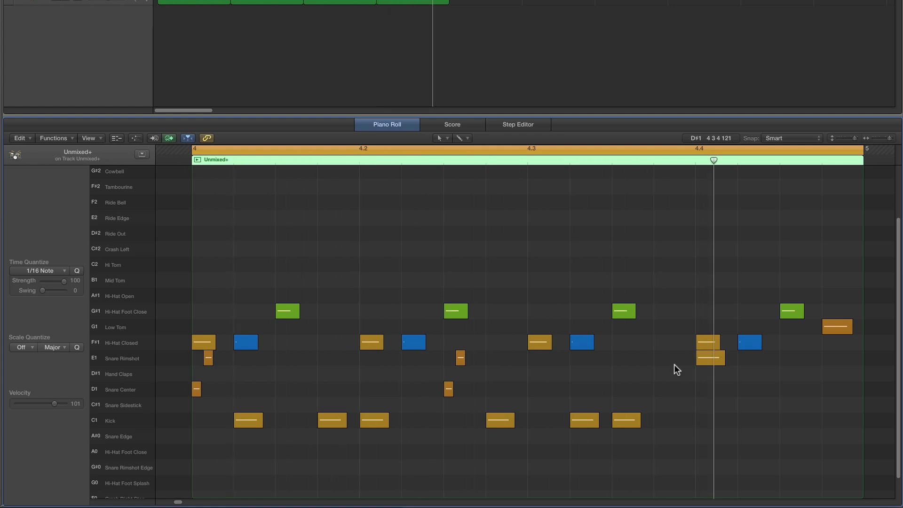
left_click_drag(707, 334, 706, 240)
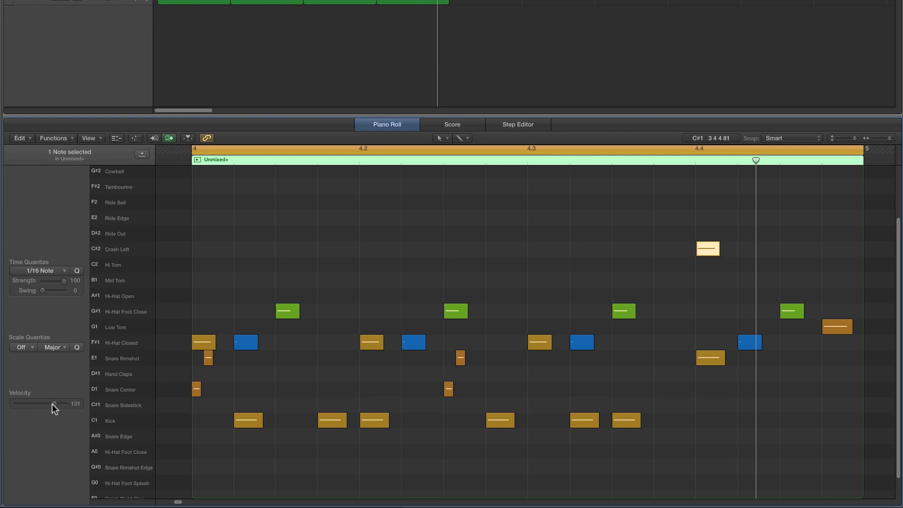
left_click_drag(52, 403, 50, 403)
left_click_drag(810, 299, 207, 342)
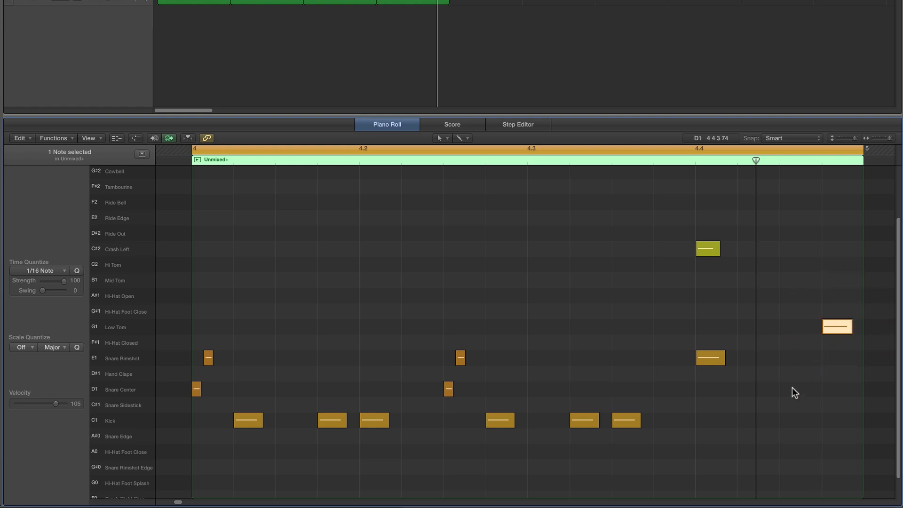
Move the second pair of short snare notes slightly earlier so its rimshot falls exactly on 4.2.3.
scroll(782, 366, "left", 2)
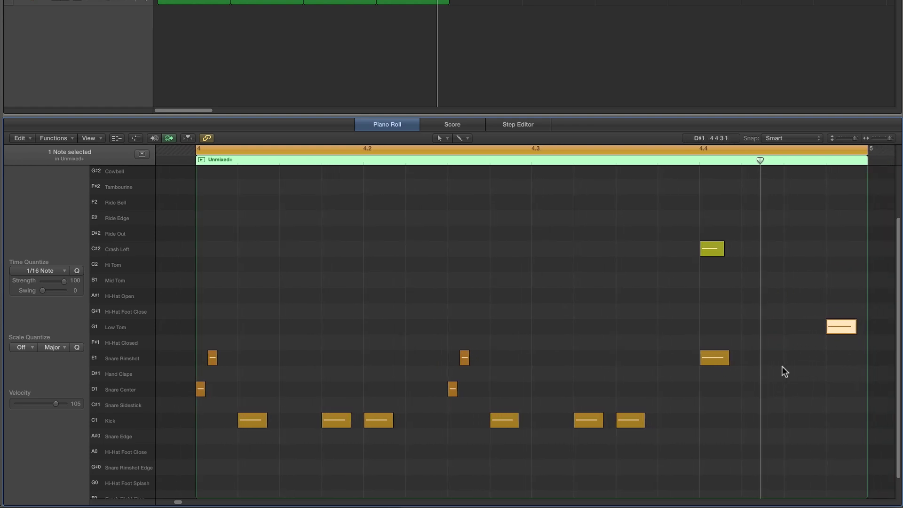
key("space")
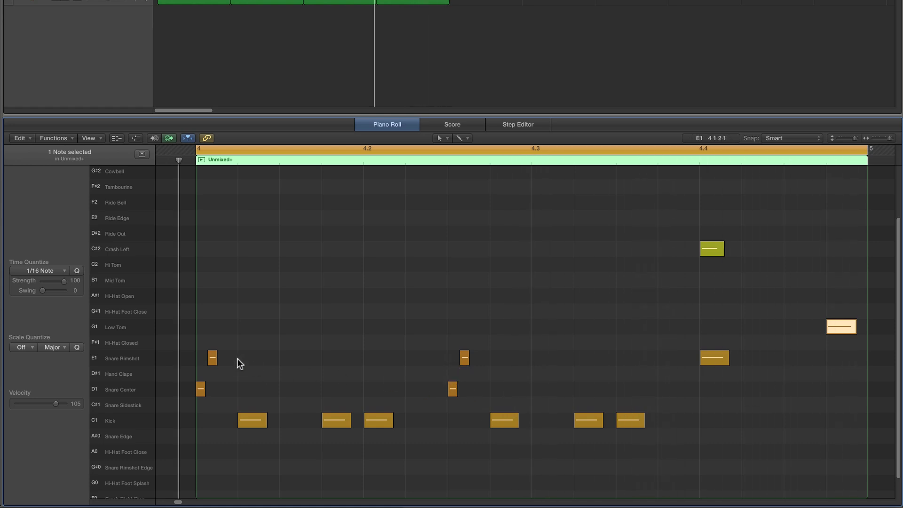
left_click(464, 360)
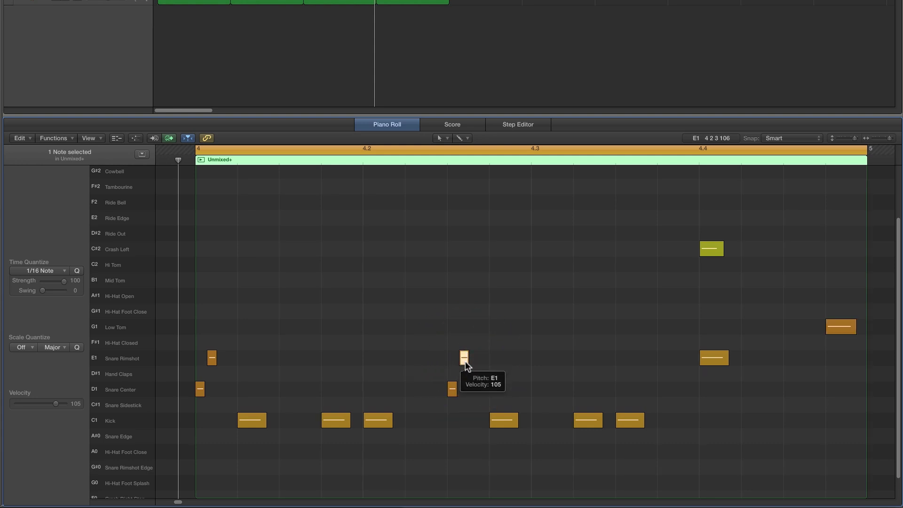
left_click_drag(433, 340, 461, 404)
left_click_drag(465, 360, 452, 359)
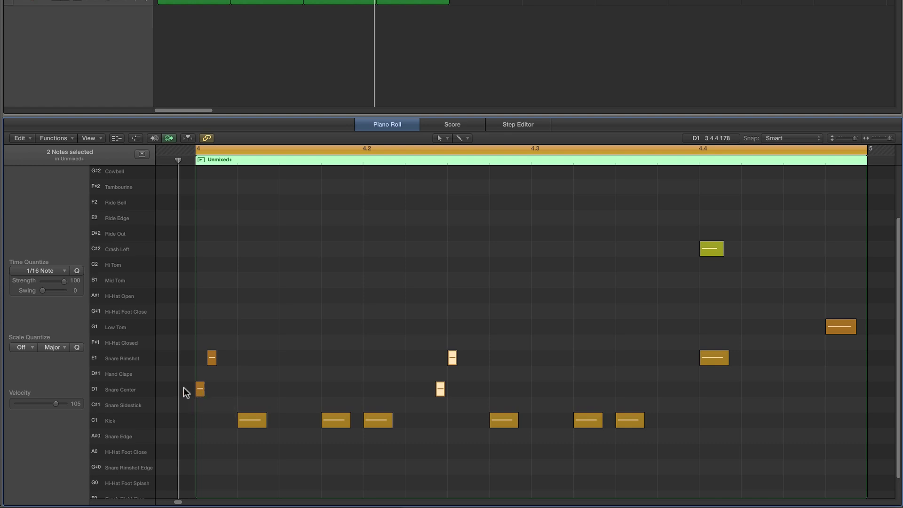
Show the bar 3 and bar 4 drum regions together and move the first snare pair earlier so its rimshot lands on bar 4's downbeat.
scroll(348, 264, "left", 3)
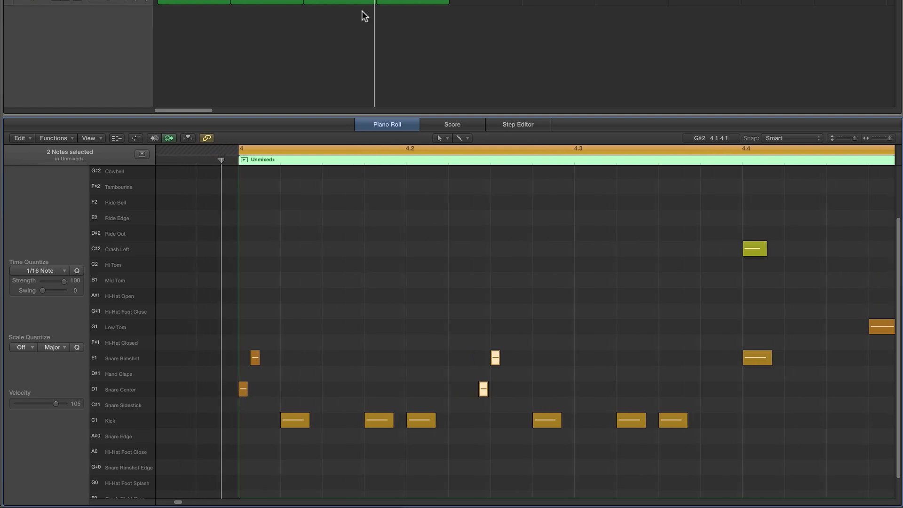
left_click(363, 52)
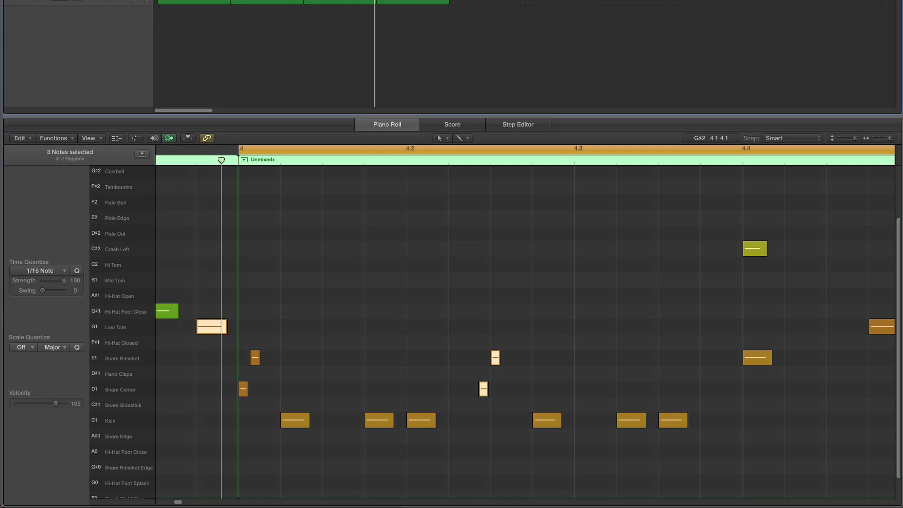
scroll(348, 173, "left", 6)
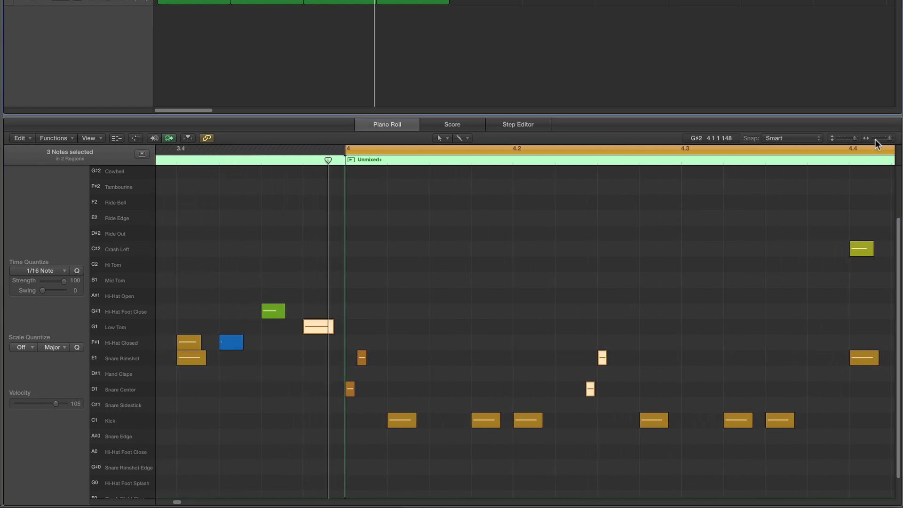
left_click_drag(380, 362, 350, 360)
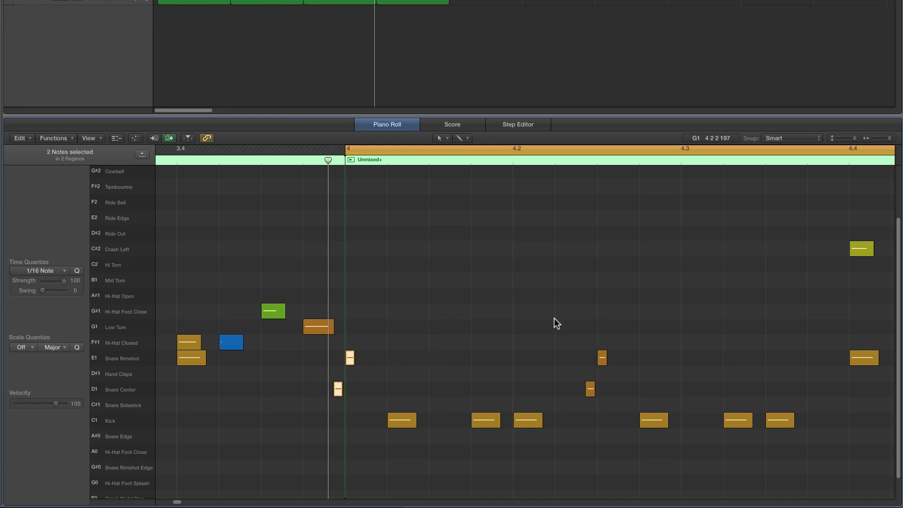
Extend the cycle range back to beat 3 of bar 3 and play back the transition into the bar 4 drums.
left_click_drag(878, 139, 874, 138)
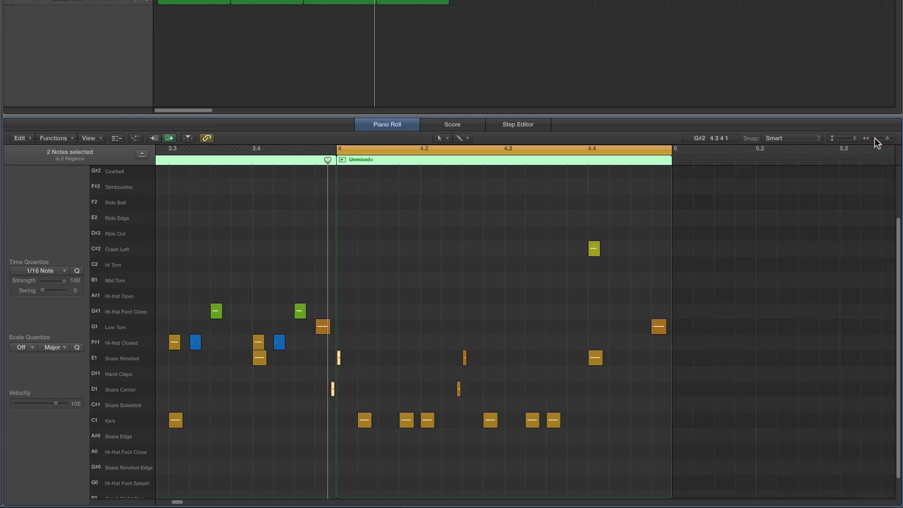
left_click_drag(339, 152, 226, 160)
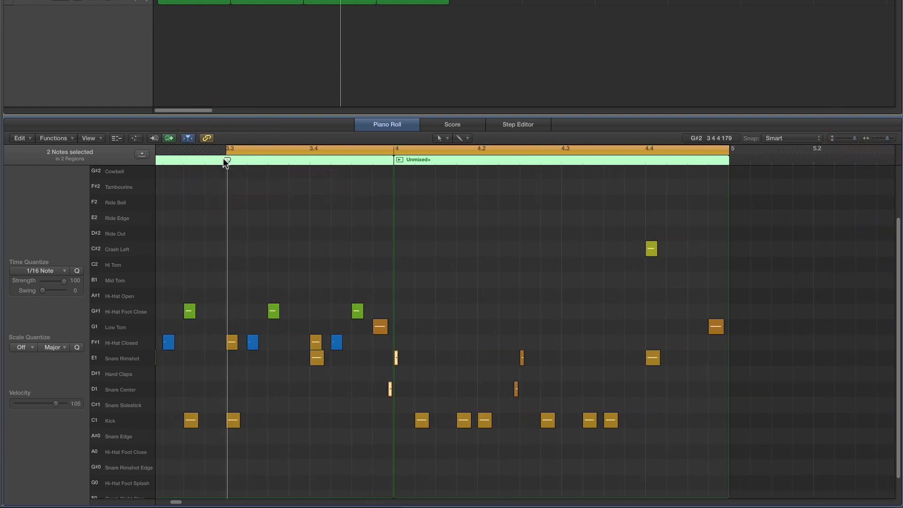
key("space")
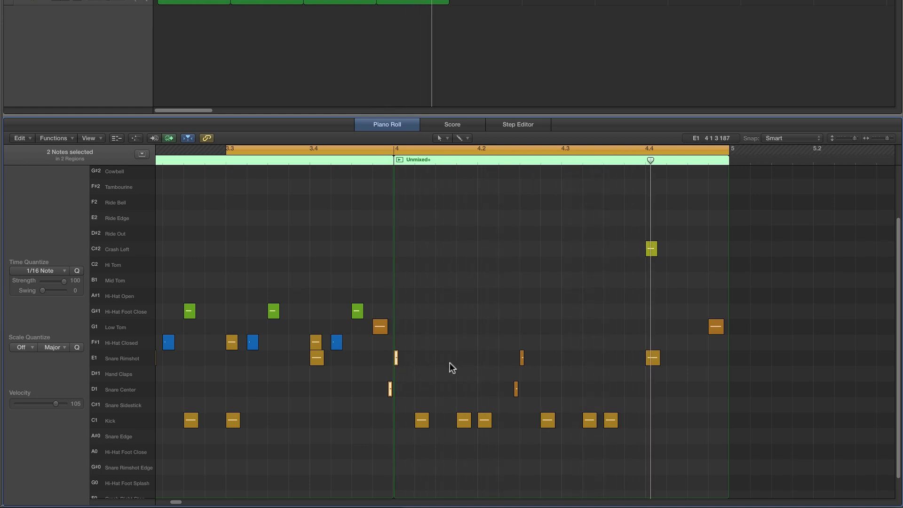
Delete the Low Tom note at the end of bar 3 and move the bar's last Hi-Hat Foot Close note to Hi-Hat Open.
left_click(379, 327)
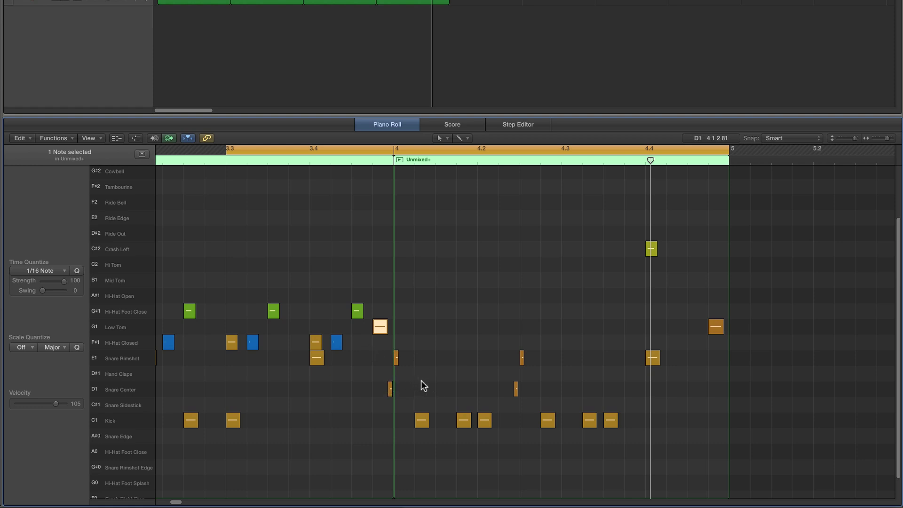
key("space")
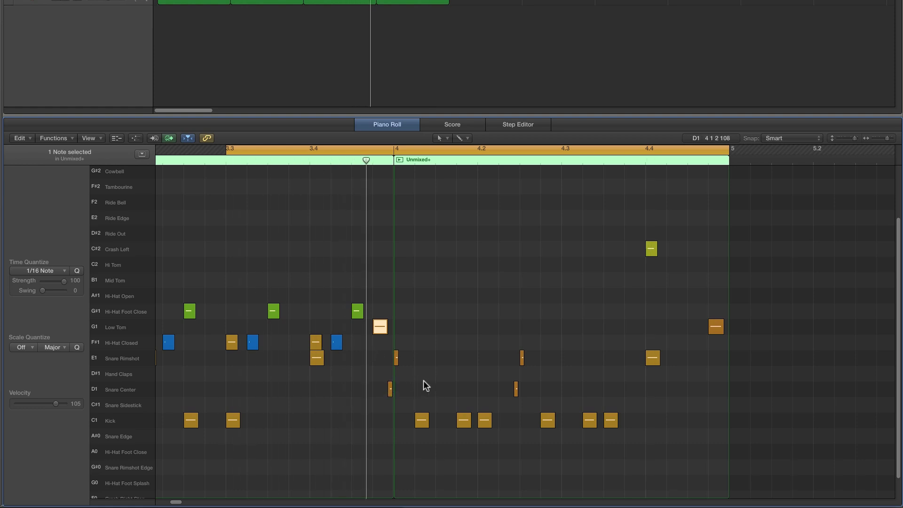
left_click(380, 337)
left_click(380, 326)
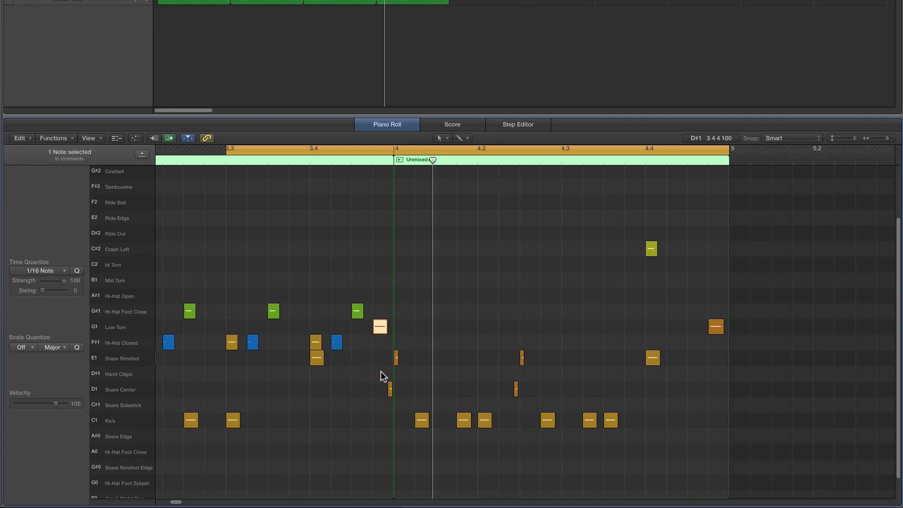
left_click_drag(357, 311, 357, 297)
key("space")
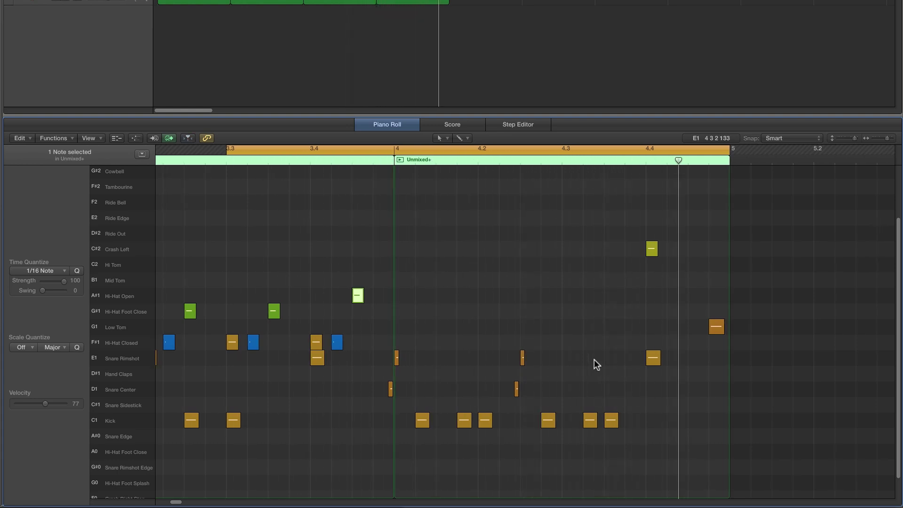
Extend the cycle range back to the start of bar 3, play back both bars and deselect all notes.
left_click(876, 139)
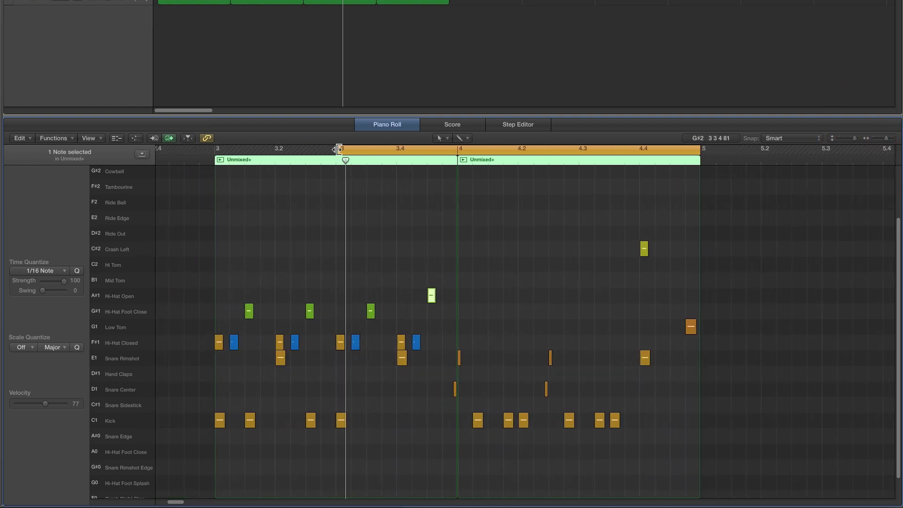
left_click_drag(338, 148, 216, 148)
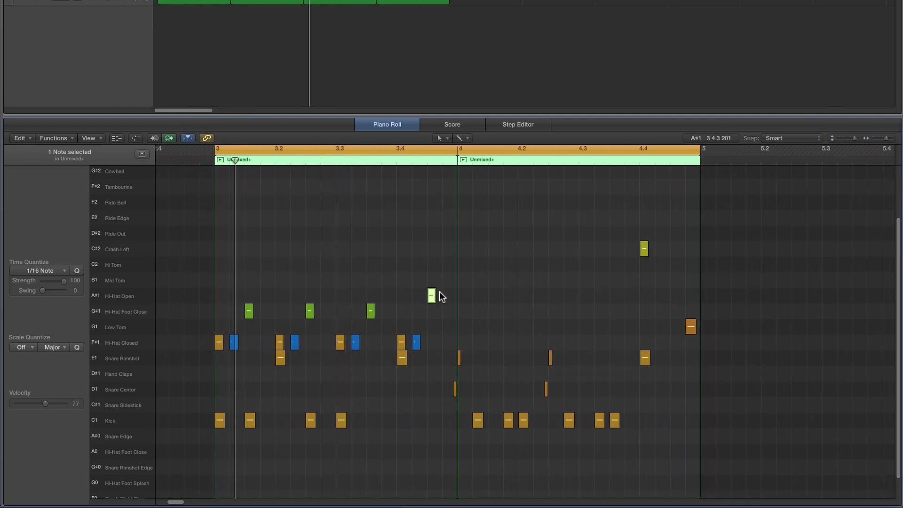
left_click(515, 305)
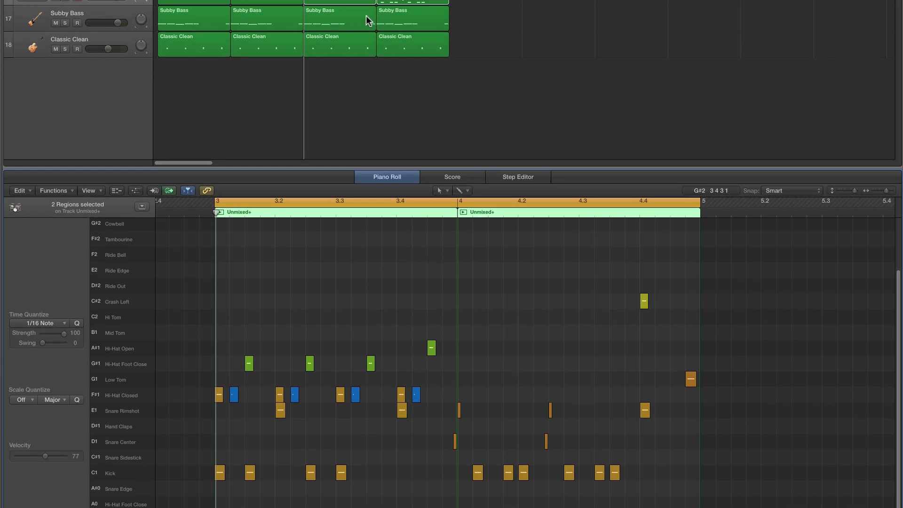
Show the bar 3 and bar 4 Subby Bass regions together and delete the short B1 note at the end of bar 3.
left_click(366, 15)
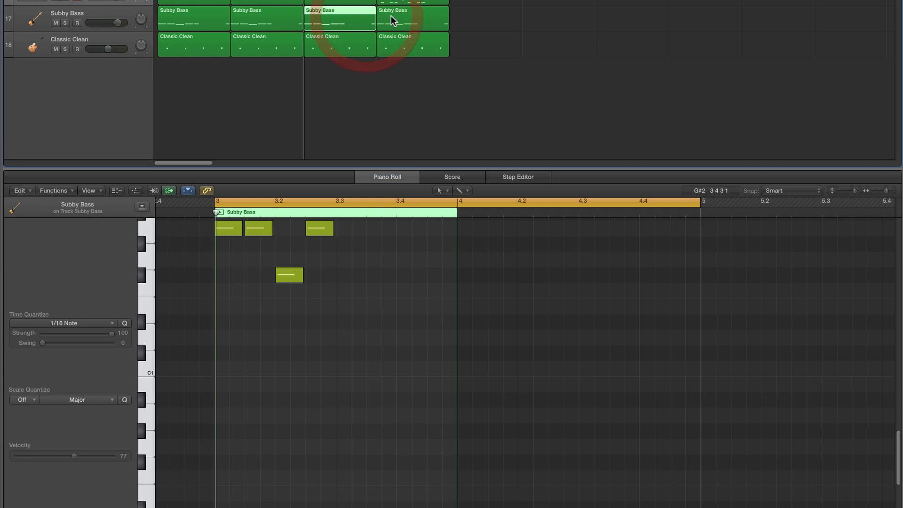
left_click(391, 15, "shift")
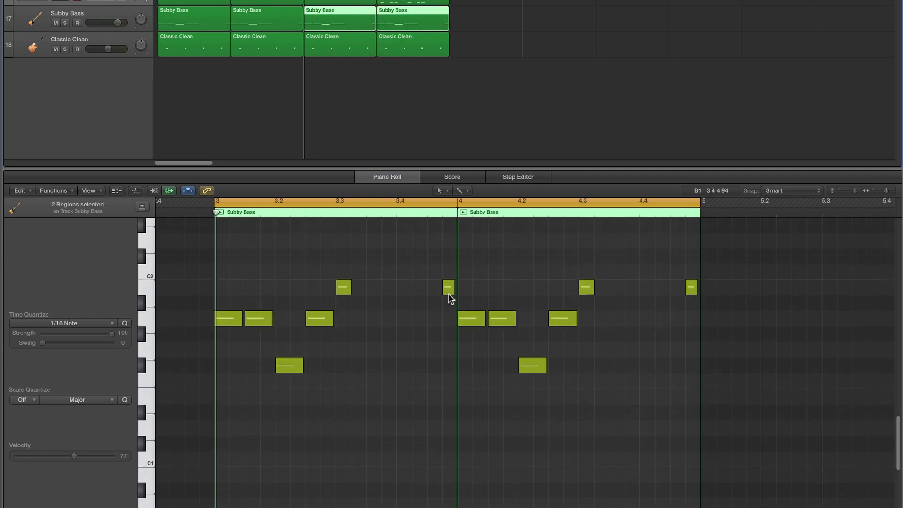
left_click(448, 290)
scroll(452, 386, "up", 3)
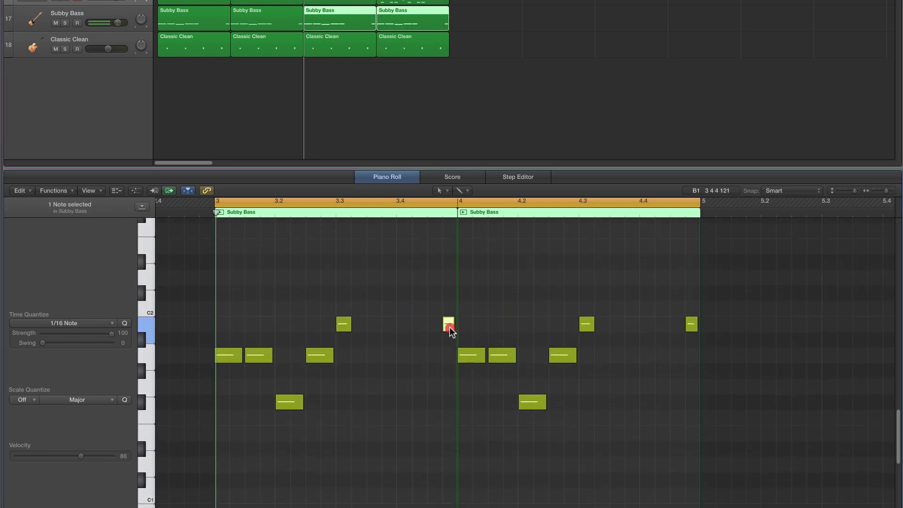
key("Delete")
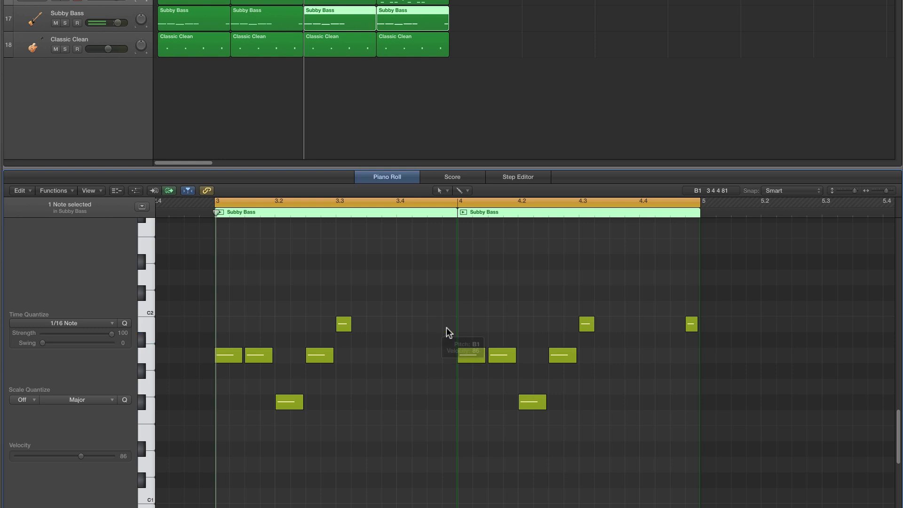
Draw an F#1 bass note on beat 4 of bar 3, lengthen it to about two and a half sixteenths, and play back both bars.
left_click(439, 190)
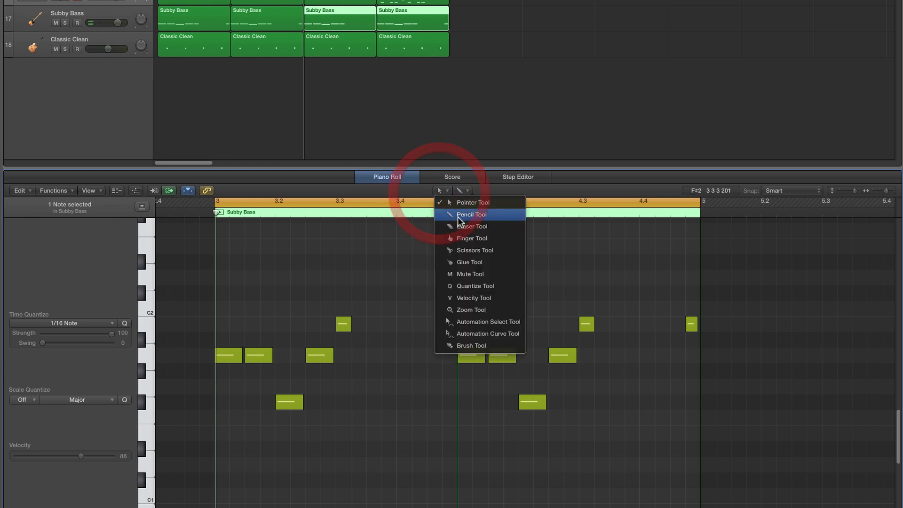
left_click(453, 214)
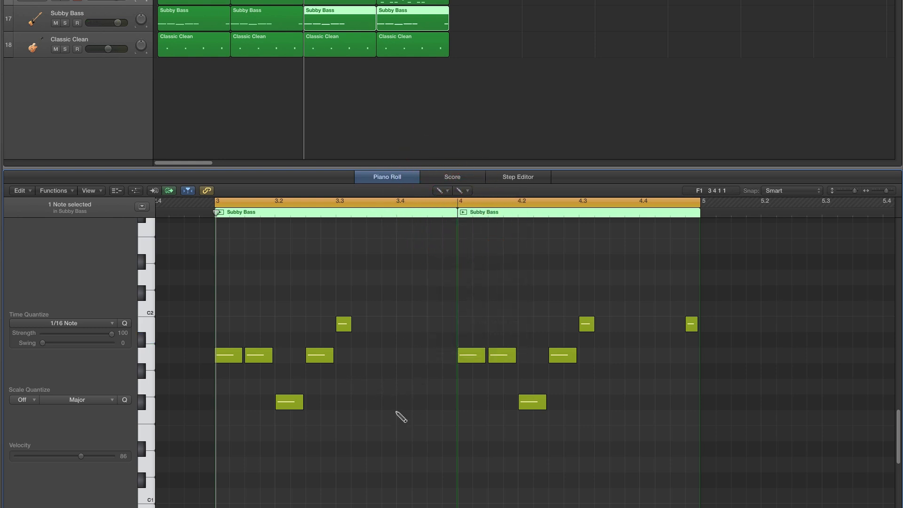
left_click(399, 402)
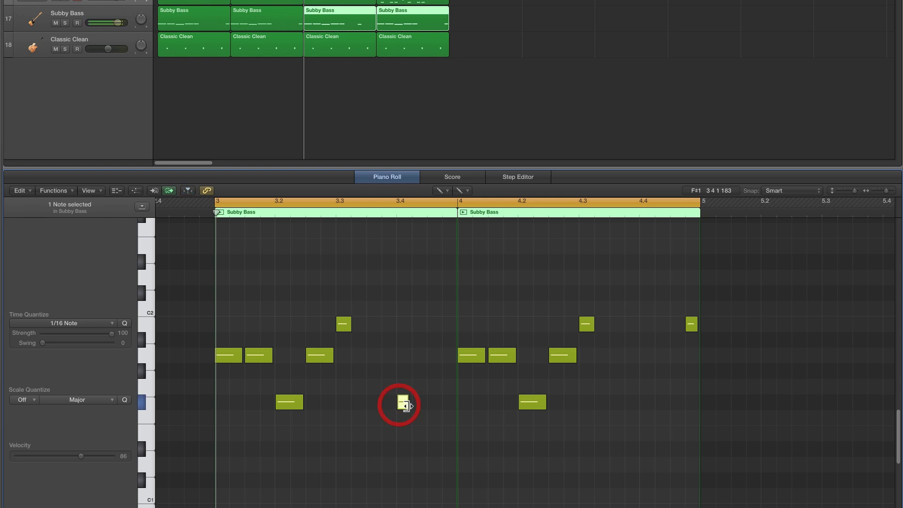
left_click_drag(410, 403, 433, 406)
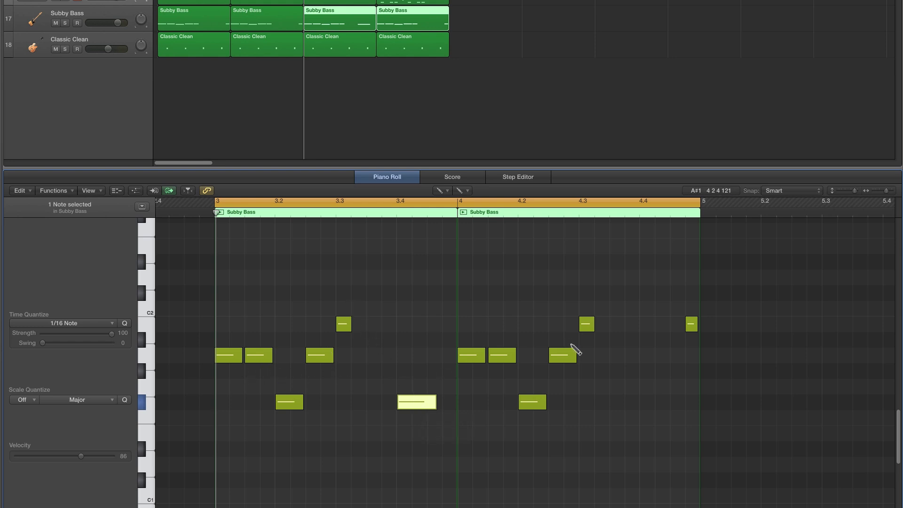
key("space")
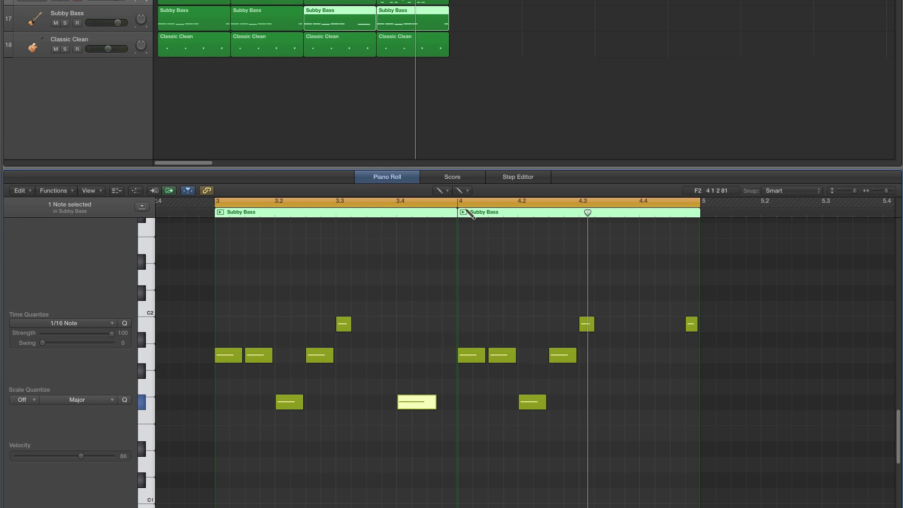
Delete the bass note on bar 4's downbeat and raise the following two notes to C#2 and B1.
left_click(440, 191)
left_click(449, 202)
left_click(470, 355)
key("Delete")
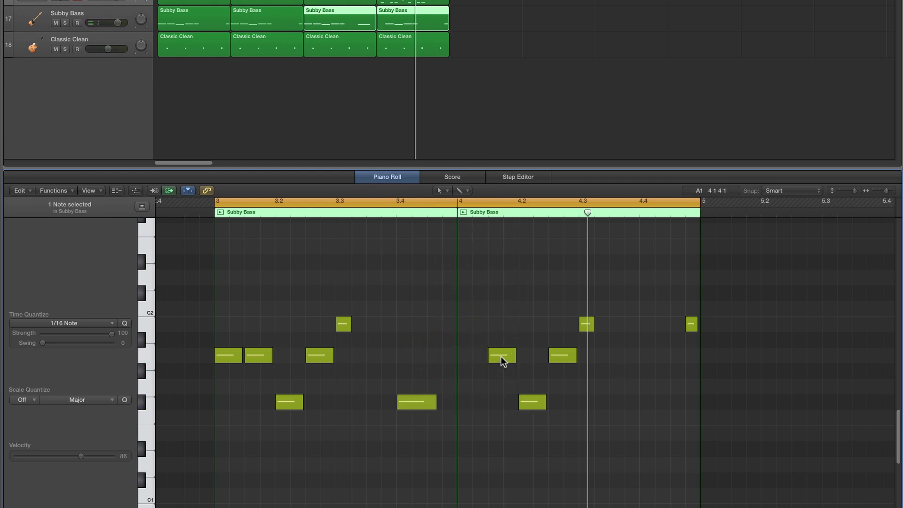
left_click_drag(501, 359, 502, 309)
left_click_drag(528, 403, 530, 324)
left_click_drag(507, 308, 506, 293)
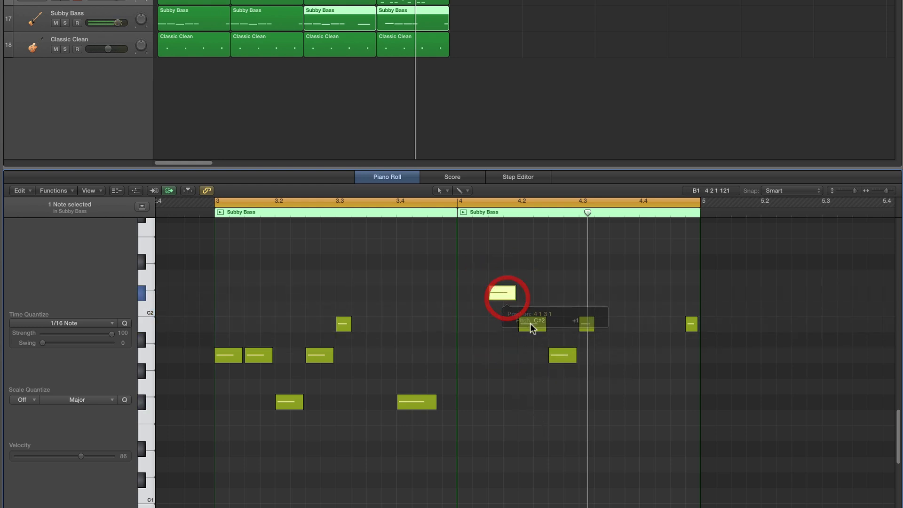
Audition the first four bass notes of bar 4 one by one and play back the two-bar cycle.
left_click(532, 325)
left_click(563, 355)
left_click(507, 293)
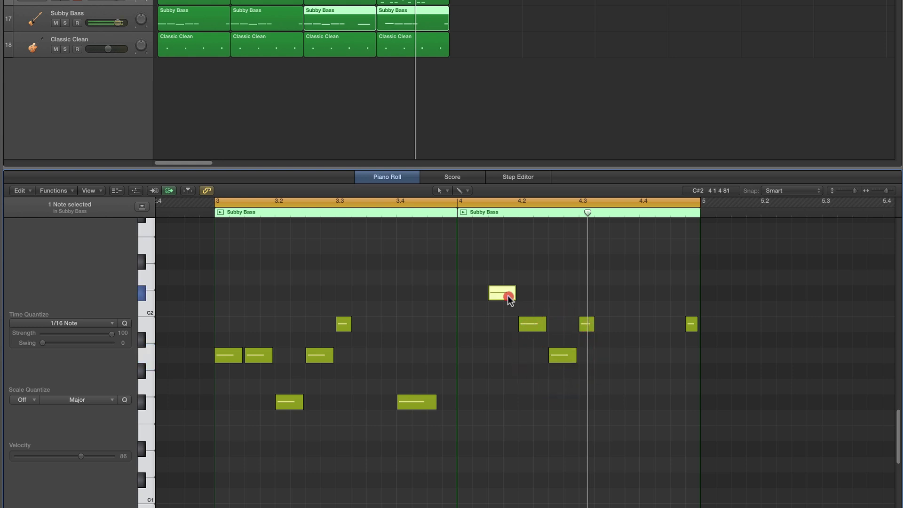
left_click(532, 324)
left_click(562, 355)
left_click(583, 324)
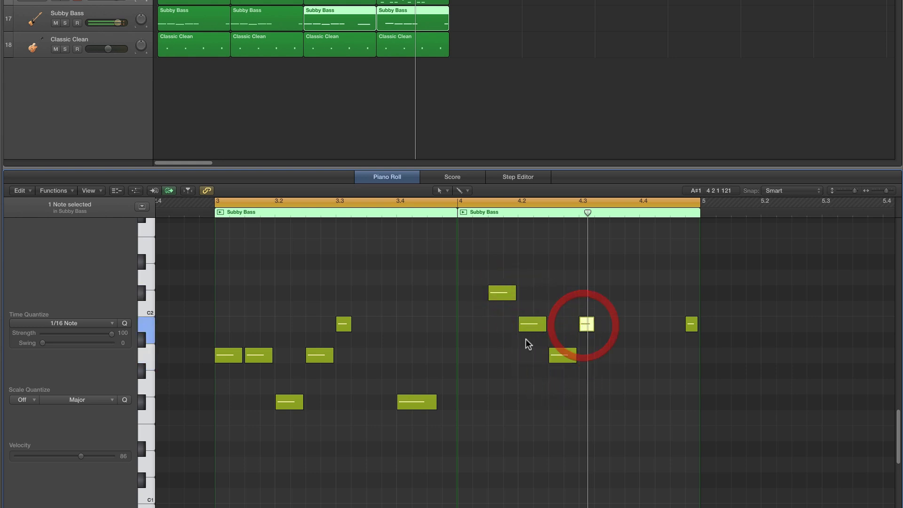
left_click(522, 371)
key("space")
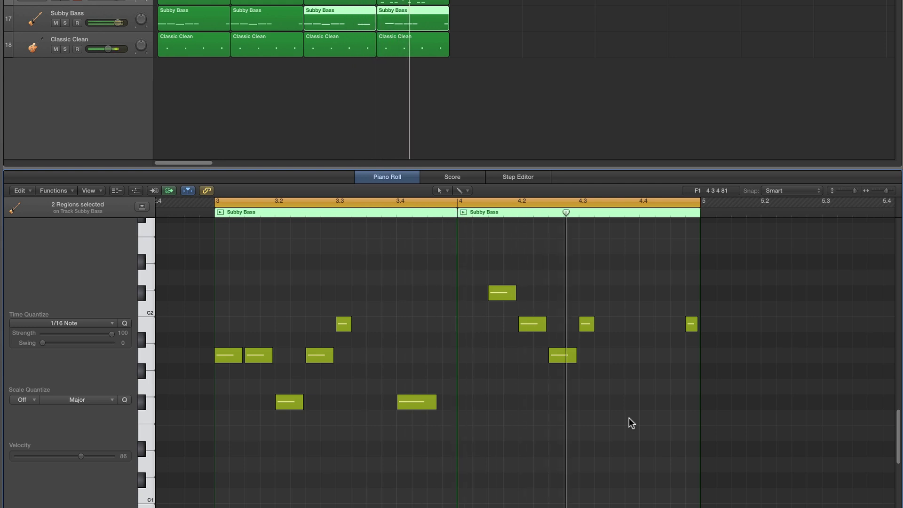
Audition bar 4's opening C#2 and bar 3's closing F#1, then listen to the transition between them.
left_click(494, 291)
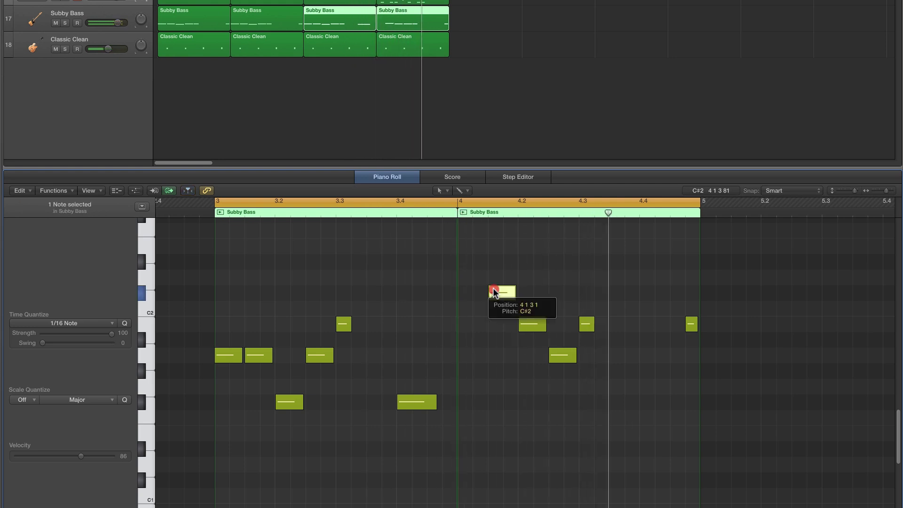
mouse_move(494, 292)
left_mouse_down()
mouse_move(494, 304)
mouse_move(493, 290)
left_mouse_up()
left_click(422, 401)
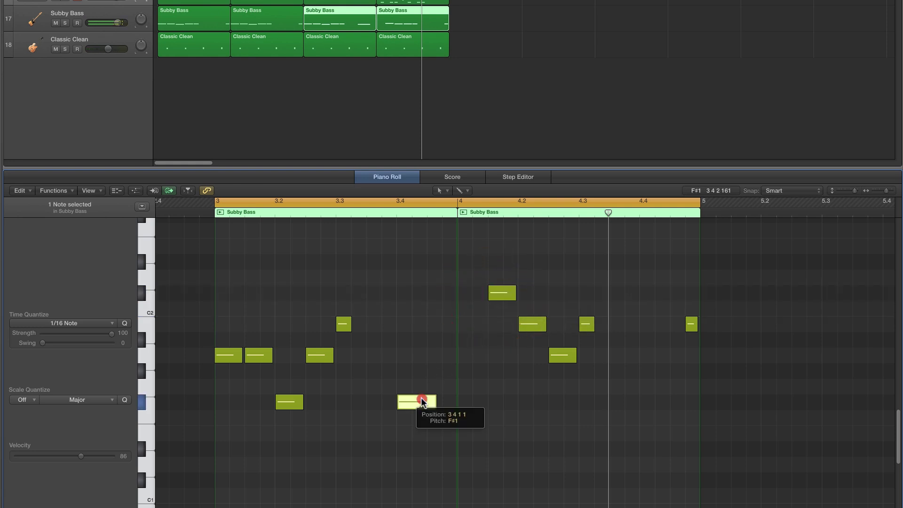
key("space")
left_click(487, 399)
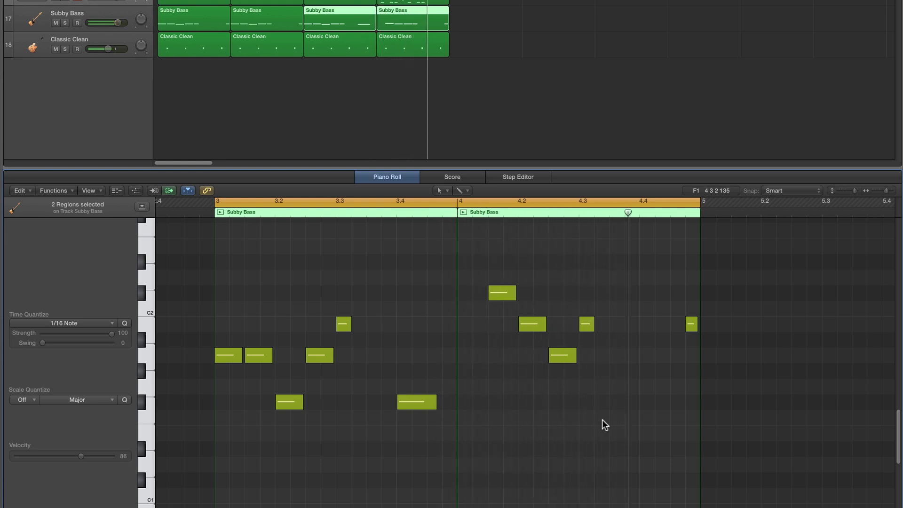
Try all five bar 4 bass notes one octave higher, starting on C#3, and play back both bars.
scroll(602, 419, "up", 4)
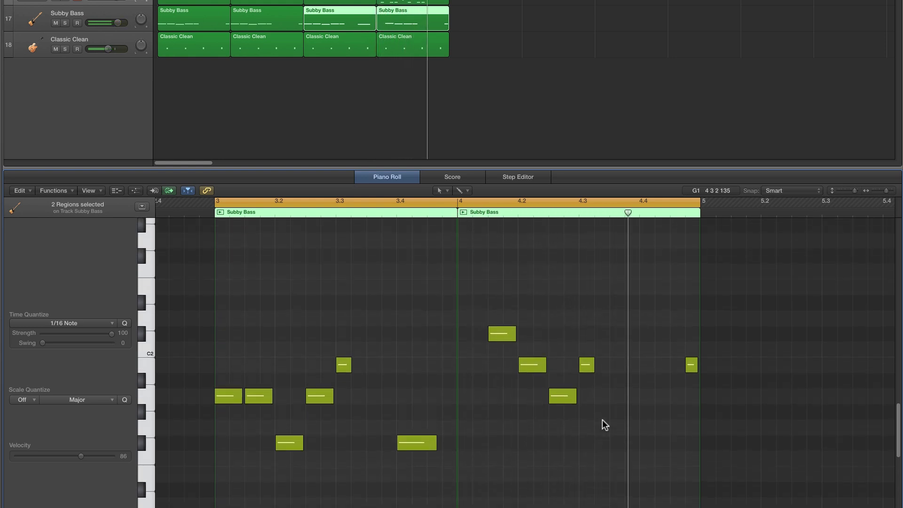
left_click(838, 190)
left_click_drag(487, 332, 685, 438)
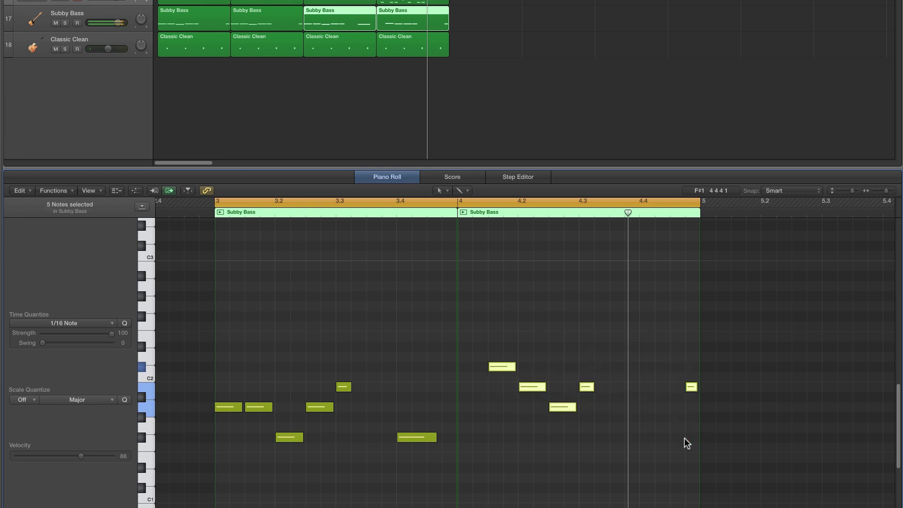
left_click(497, 366)
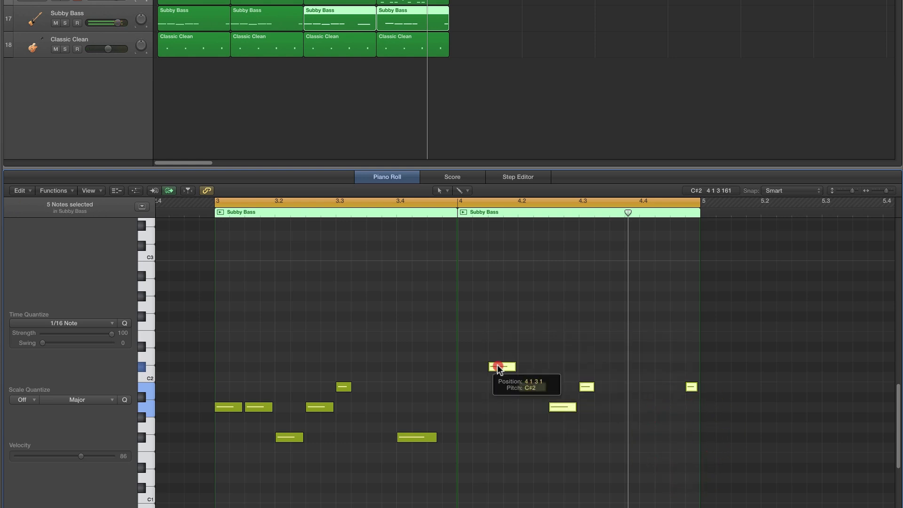
left_click_drag(498, 367, 499, 245)
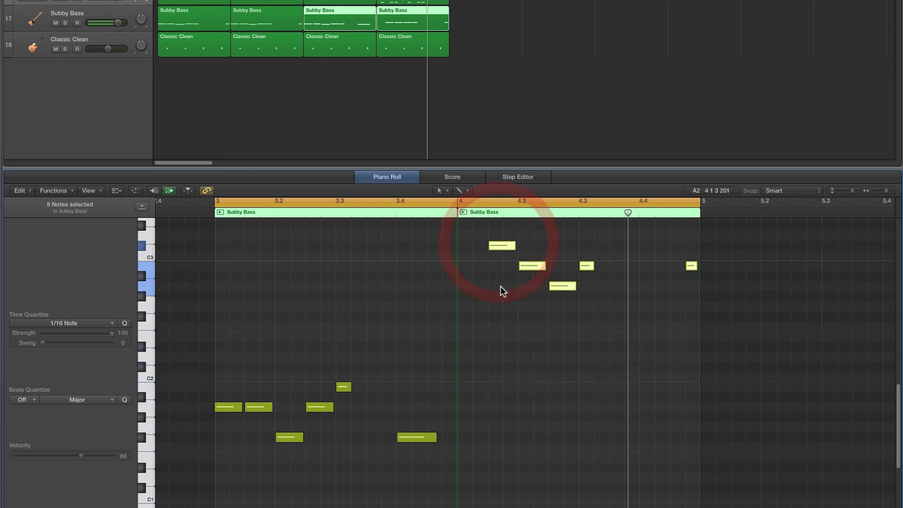
key("space")
left_click(557, 340)
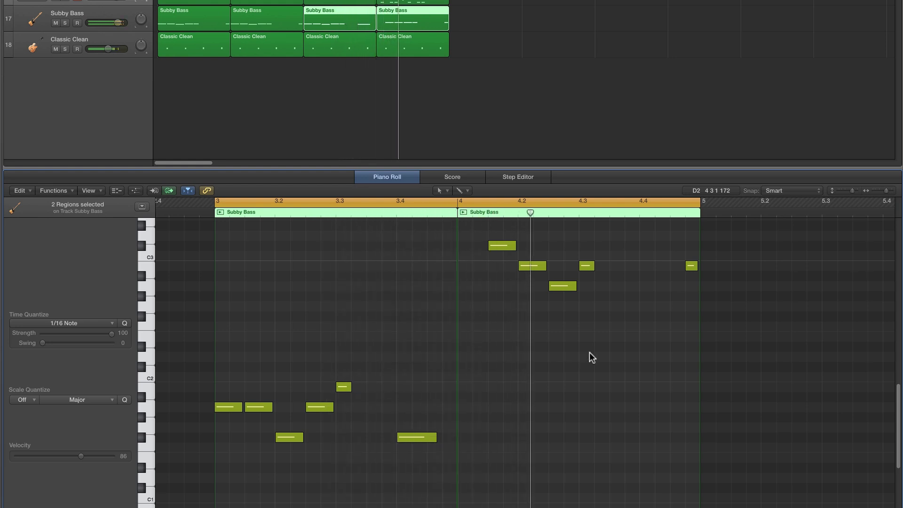
Move all five bar 4 bass notes back down an octave to start on C#2 and play back both bars.
left_click(450, 210)
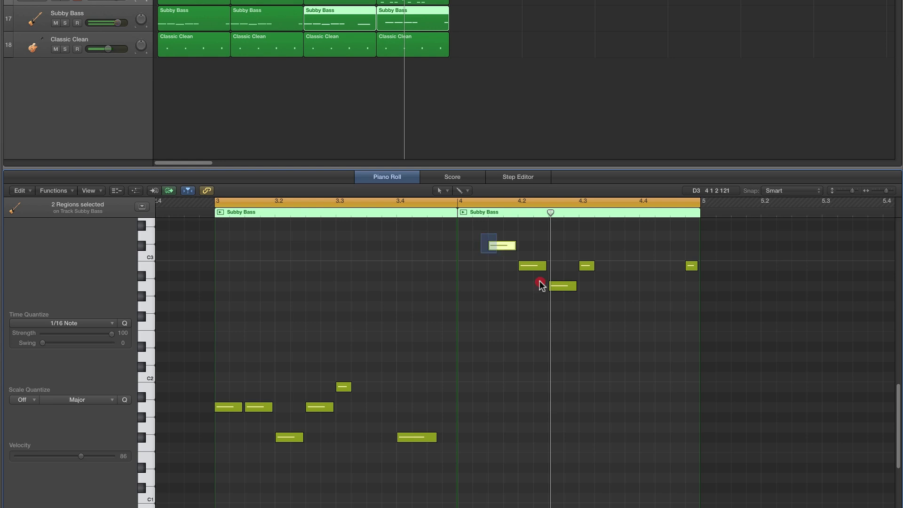
left_click_drag(541, 284, 694, 317)
left_click(504, 245)
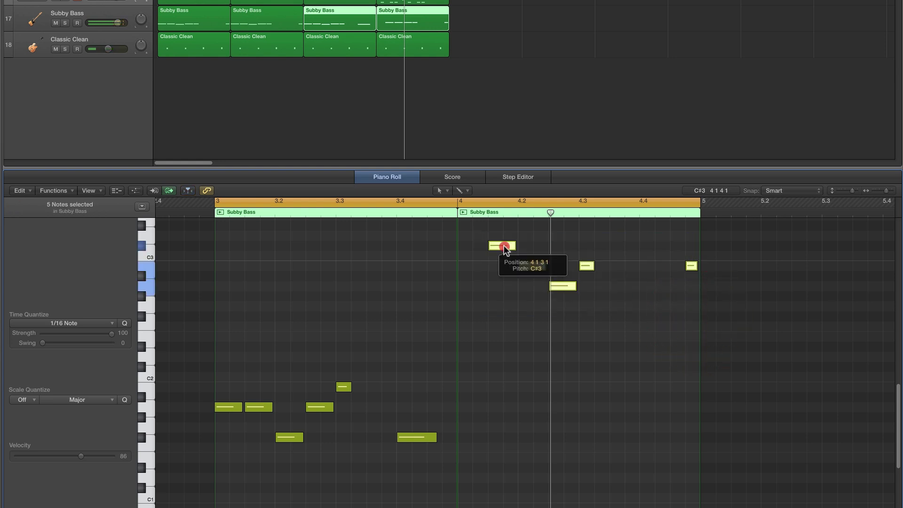
left_click_drag(504, 246, 506, 370)
left_click(508, 346)
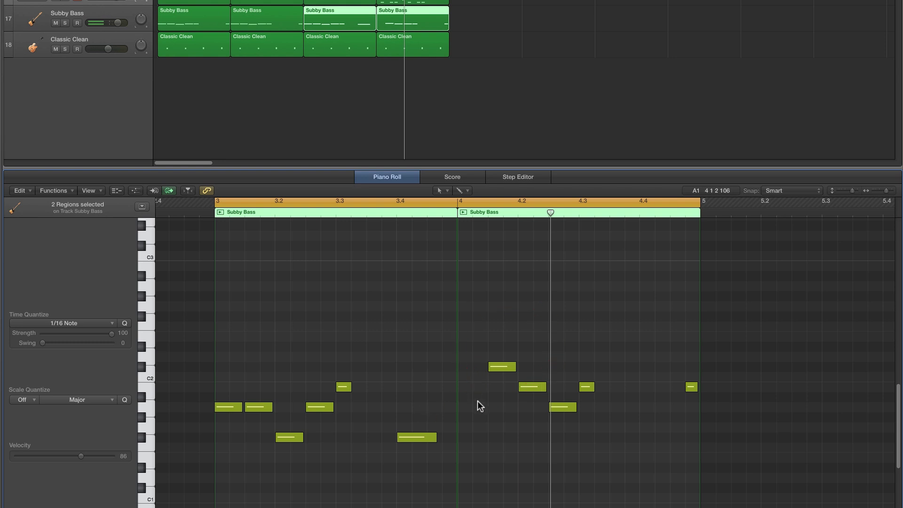
key("space")
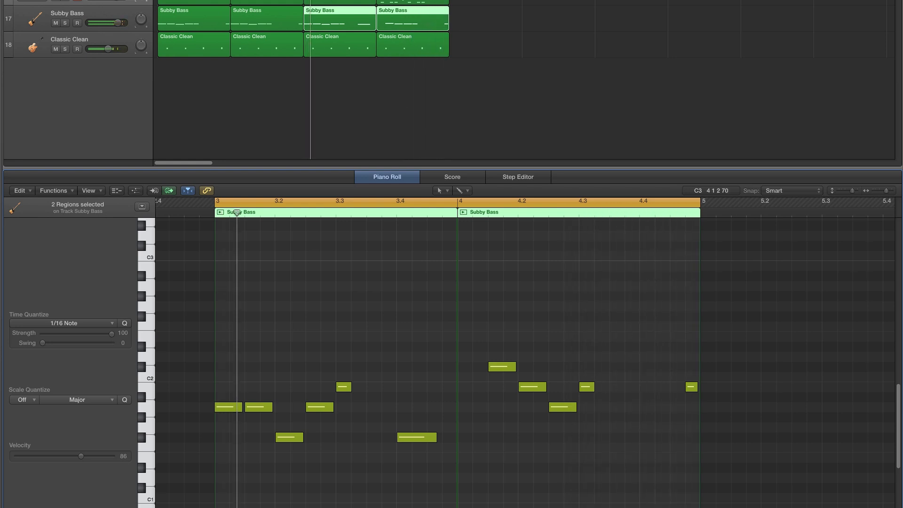
Extend the cycle range back to bar 1 and show all four Subby Bass regions together in the Piano Roll.
left_click_drag(304, 1, 162, 1)
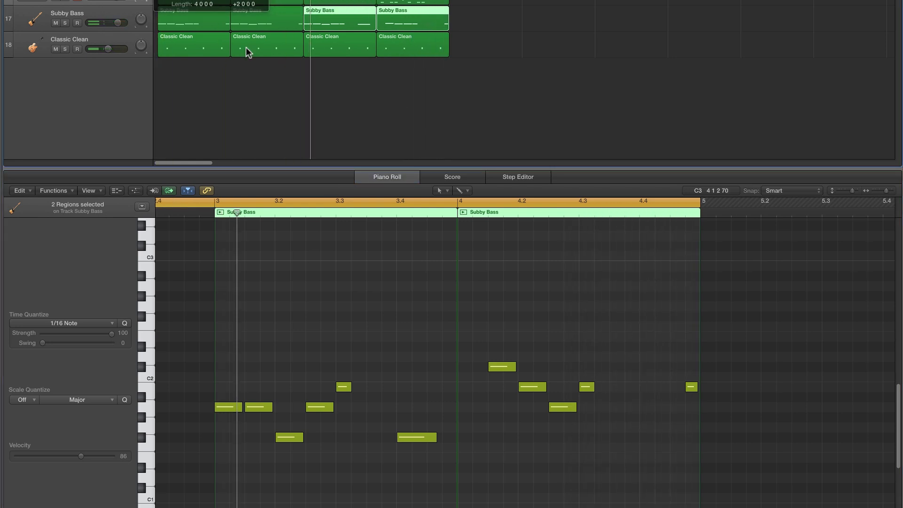
left_click_drag(248, 52, 250, 53)
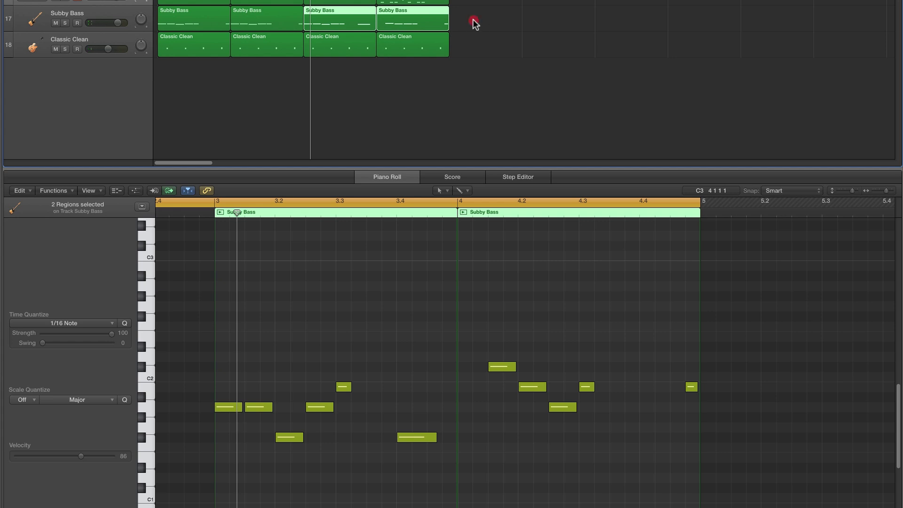
left_click_drag(474, 22, 218, 22)
left_click(876, 190)
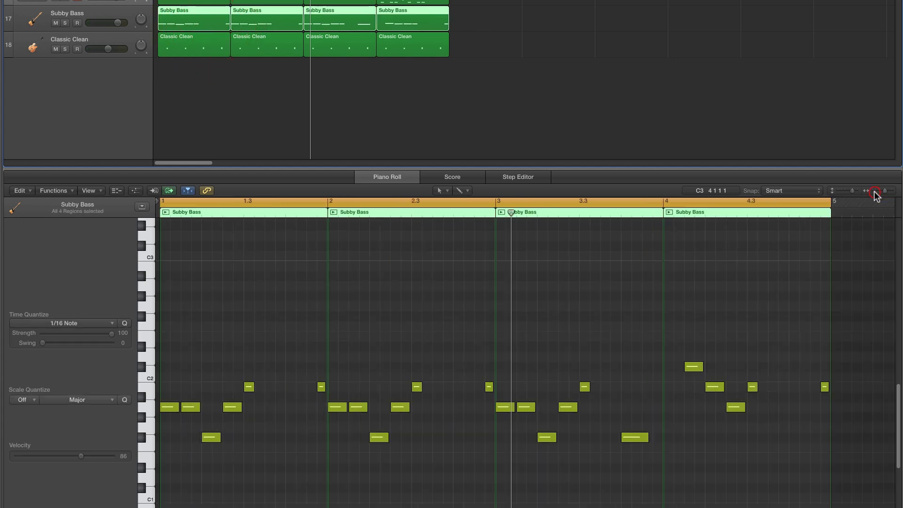
scroll(588, 352, "down", 2)
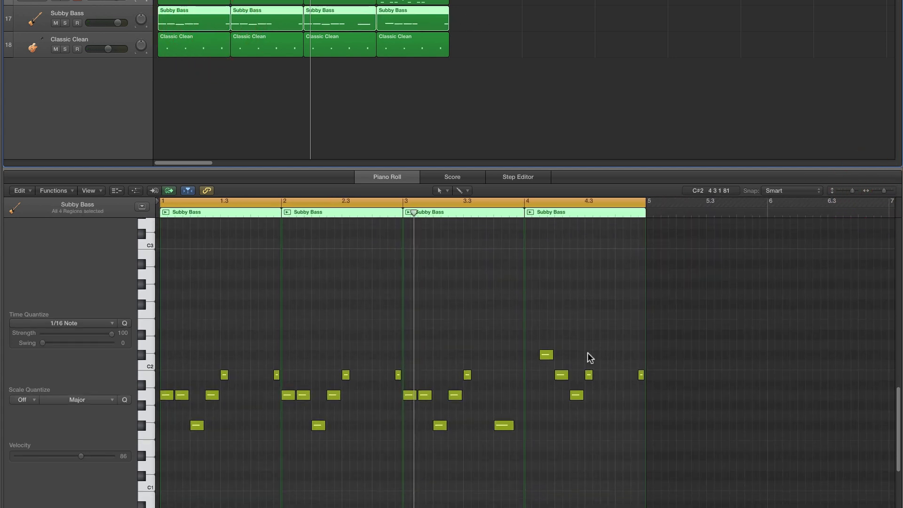
Play back the full four-bar groove with the reworked bass and drum fill.
left_click(495, 317)
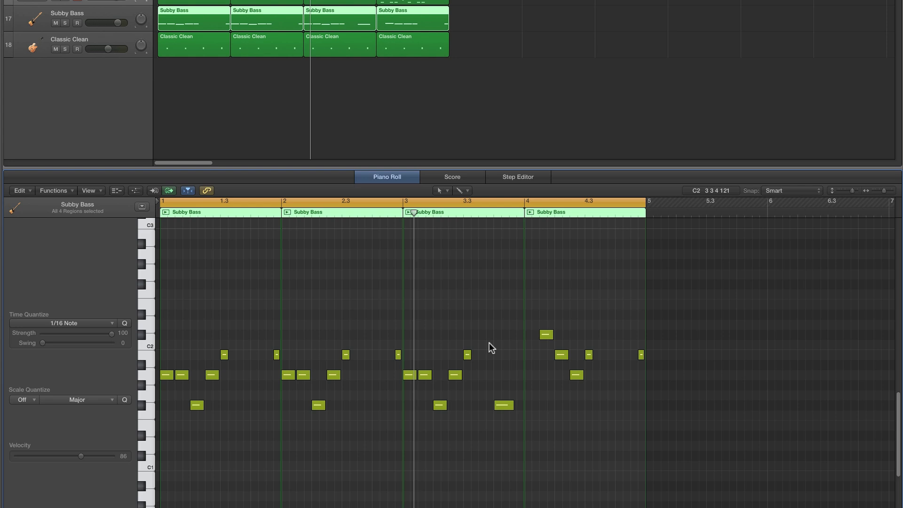
key("space")
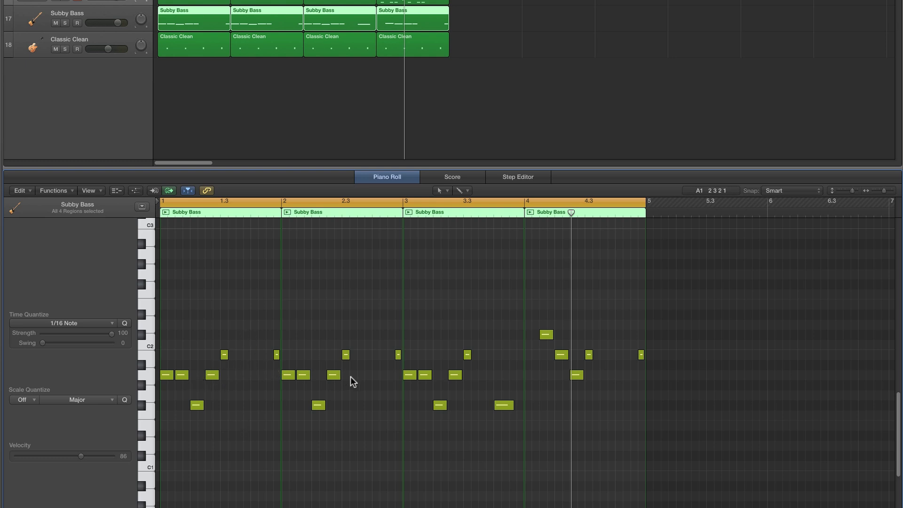
key("space")
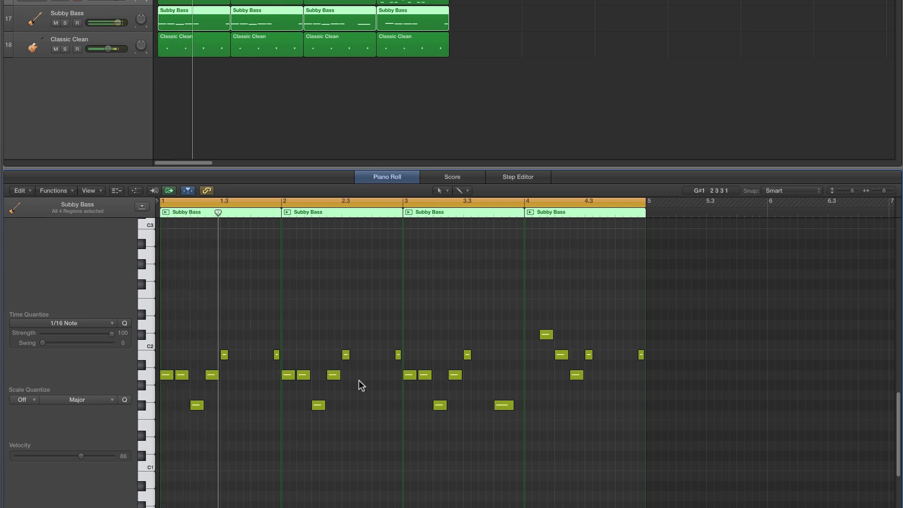